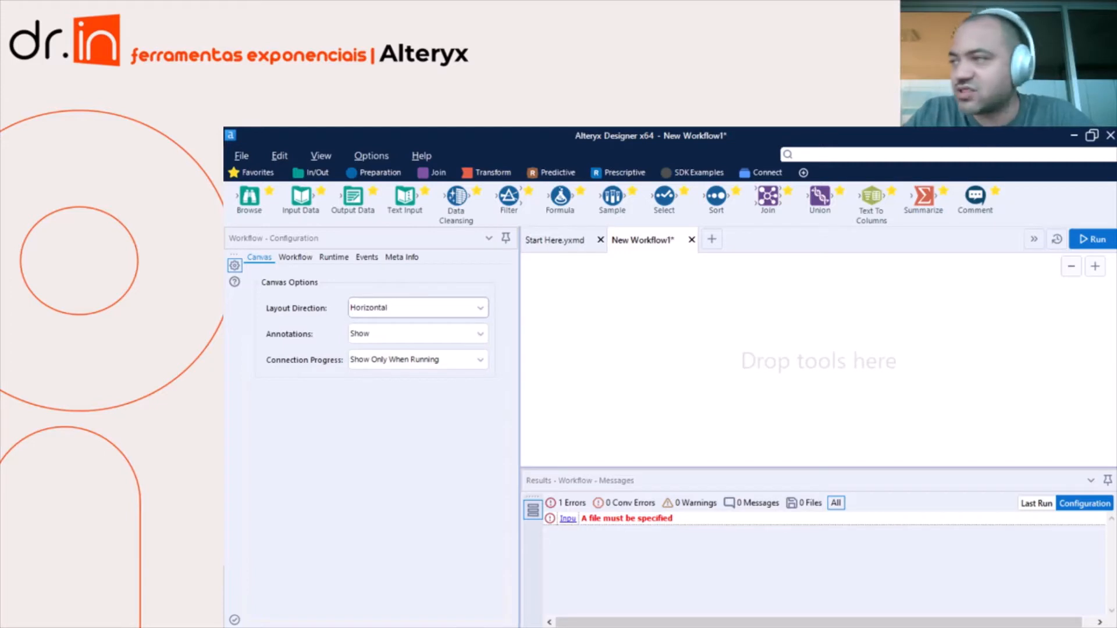
Step: Search the tools for "text", open the Text To Columns example workflow and run it
text(text)
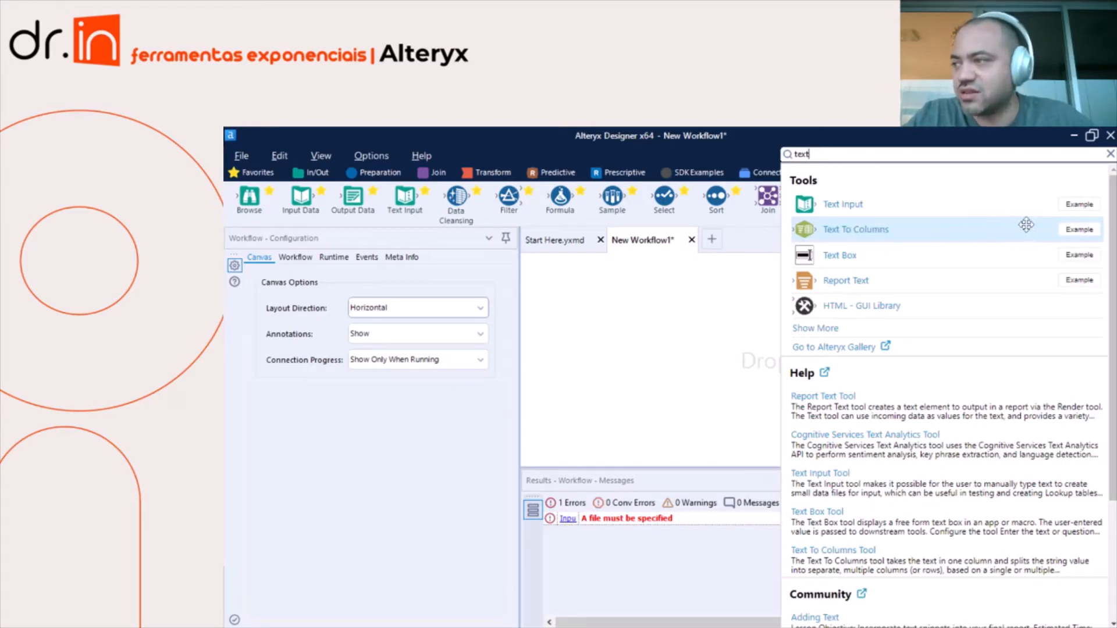
click(1067, 235)
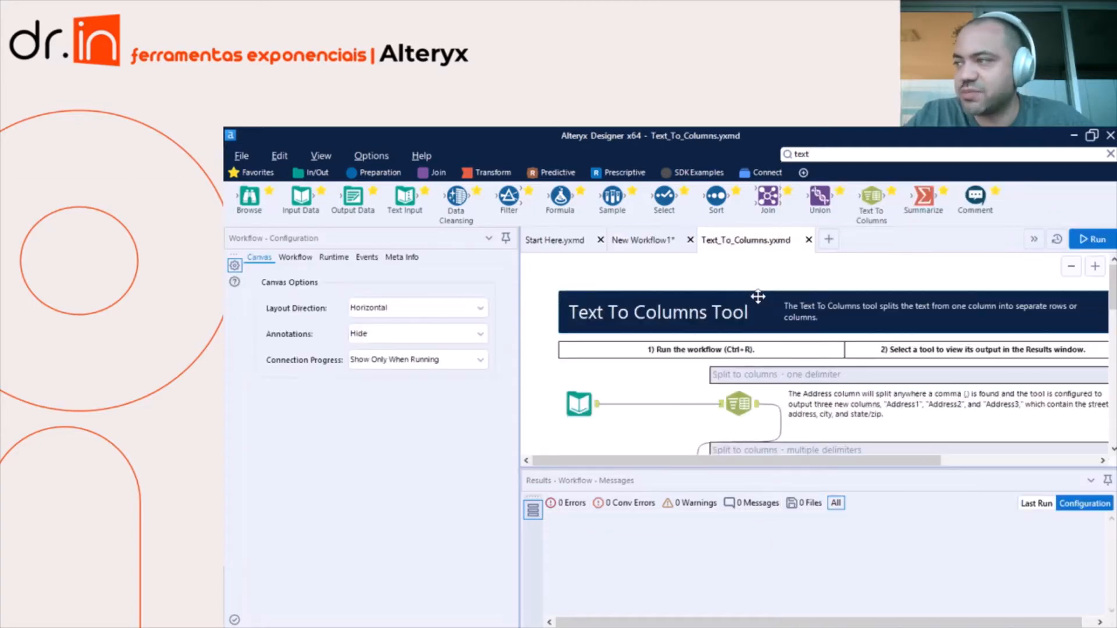
click(1085, 240)
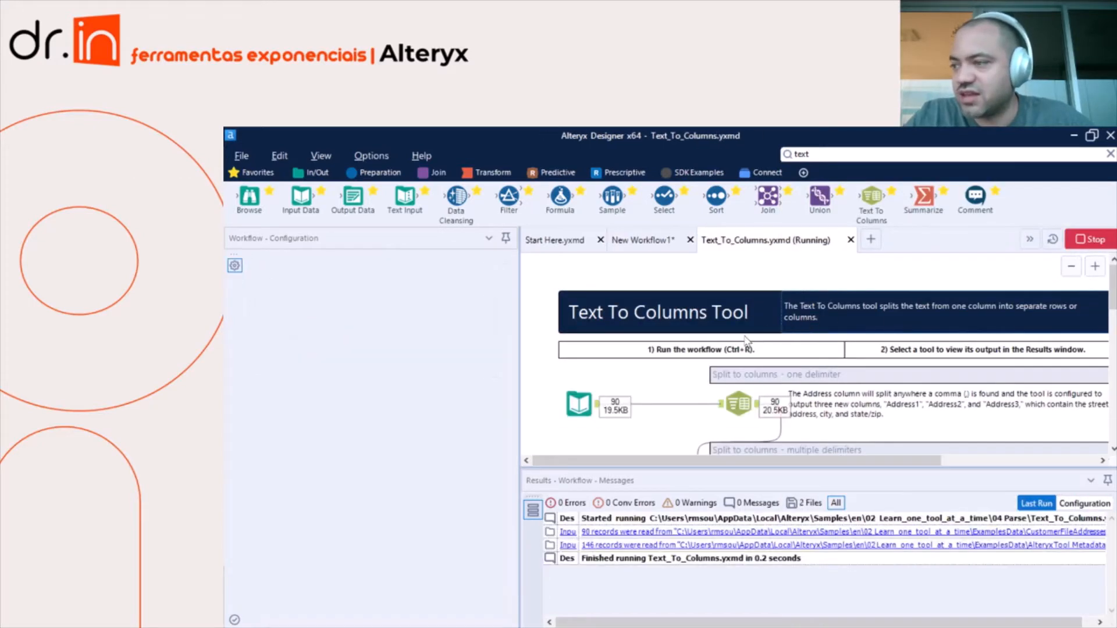
scroll(771, 398, down, 1)
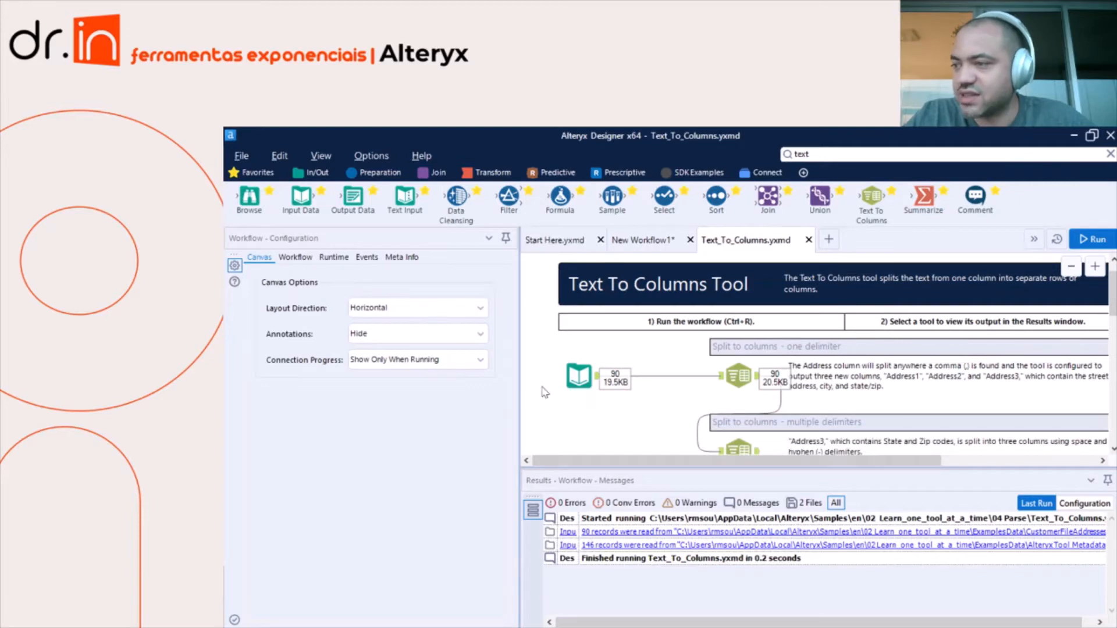
Step: Inspect the Input Data tool's records, and the configuration and input data of the one-delimiter Text To Columns tool
click(573, 377)
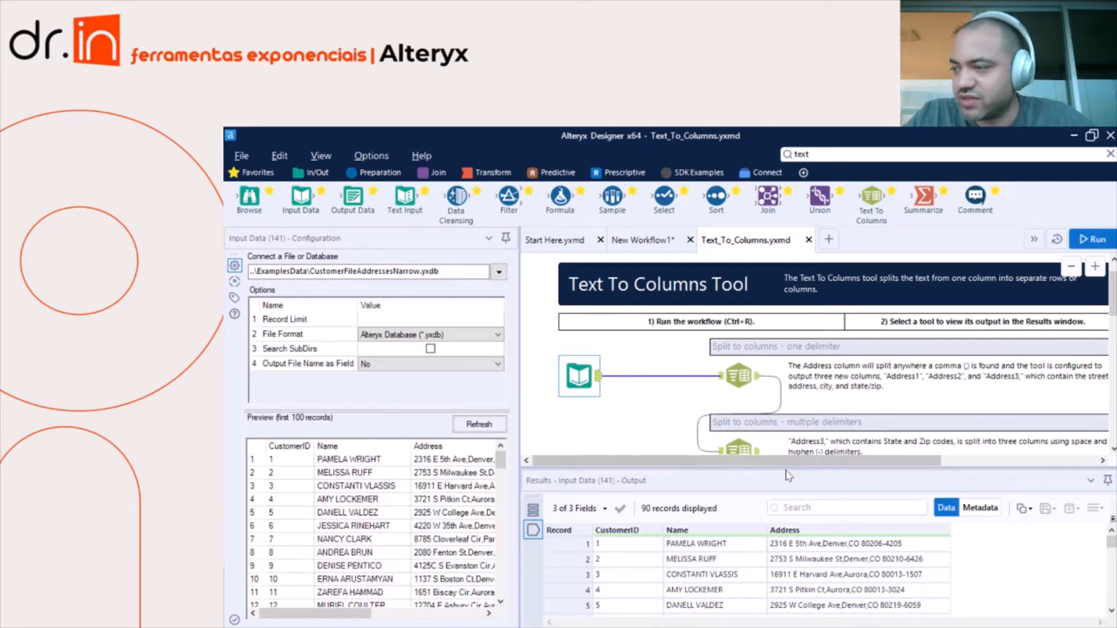
drag(784, 470, 784, 452)
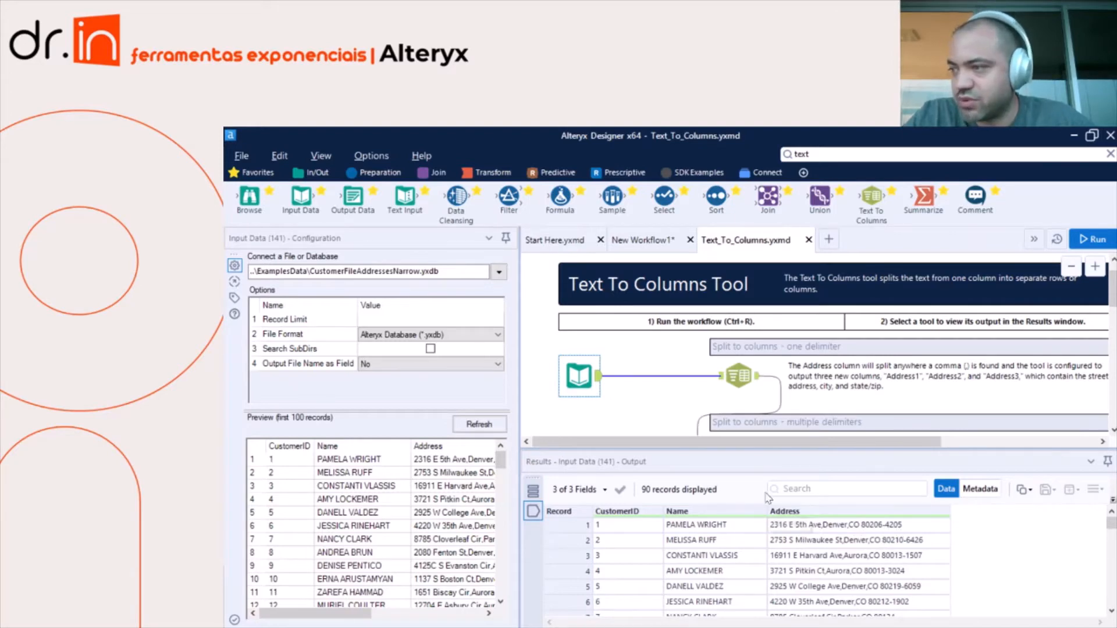
click(737, 379)
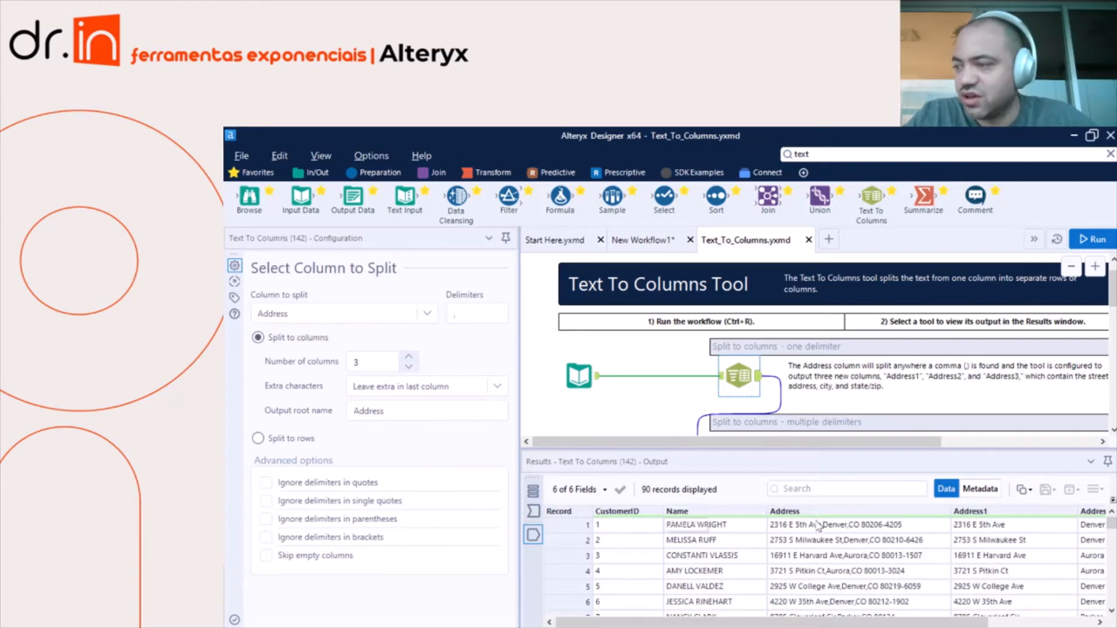
click(533, 511)
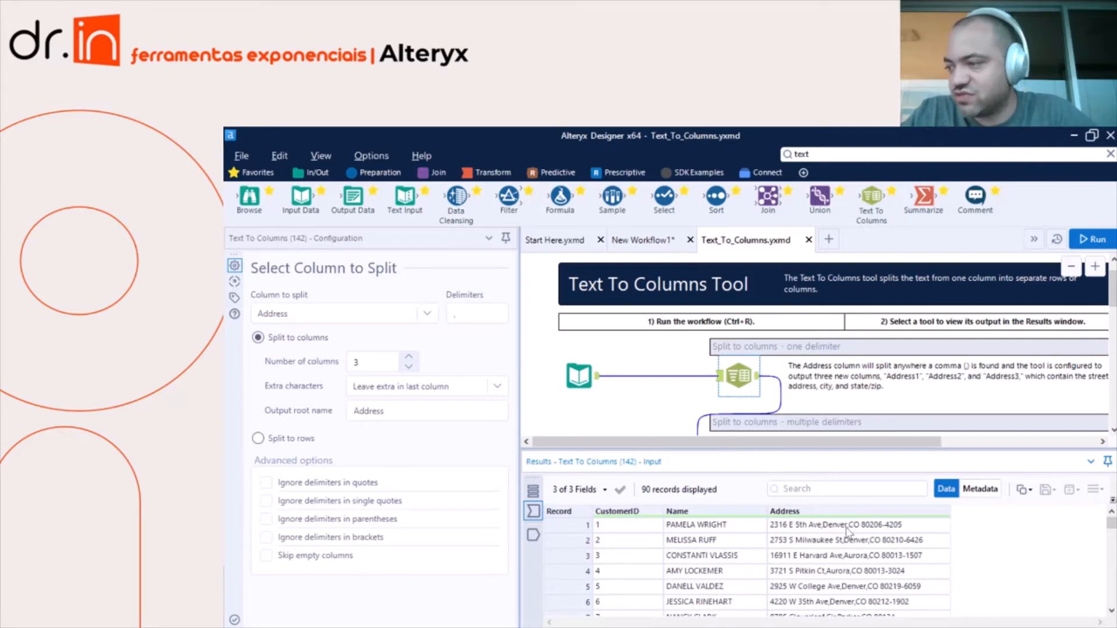
Step: Review the column to split, Address, and the delimiter, and try Split to rows before returning to Split to columns
click(295, 317)
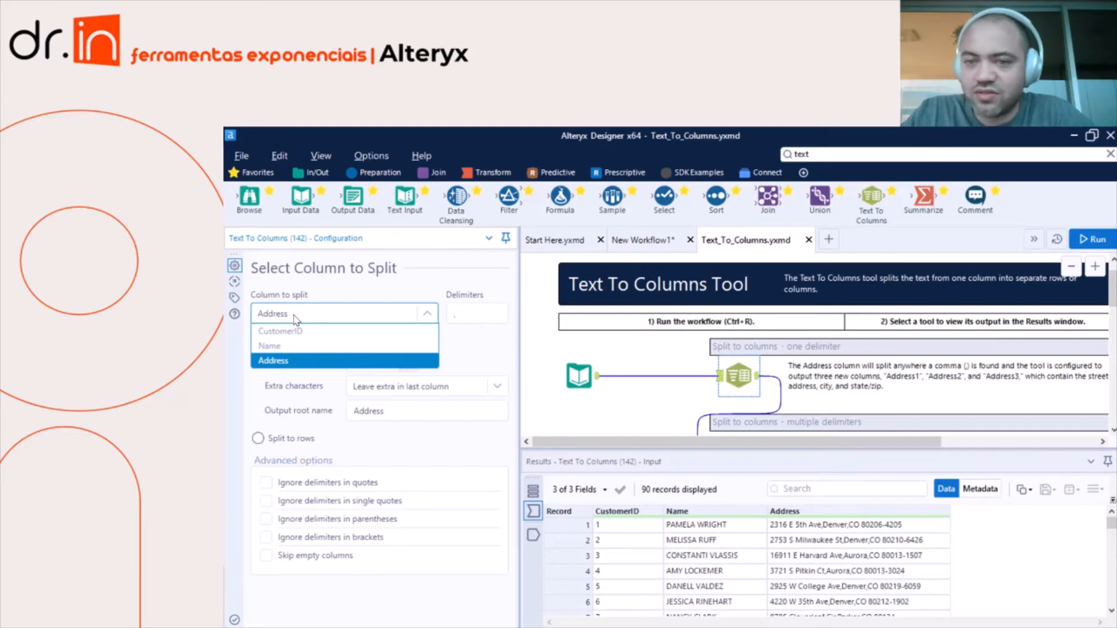
click(285, 362)
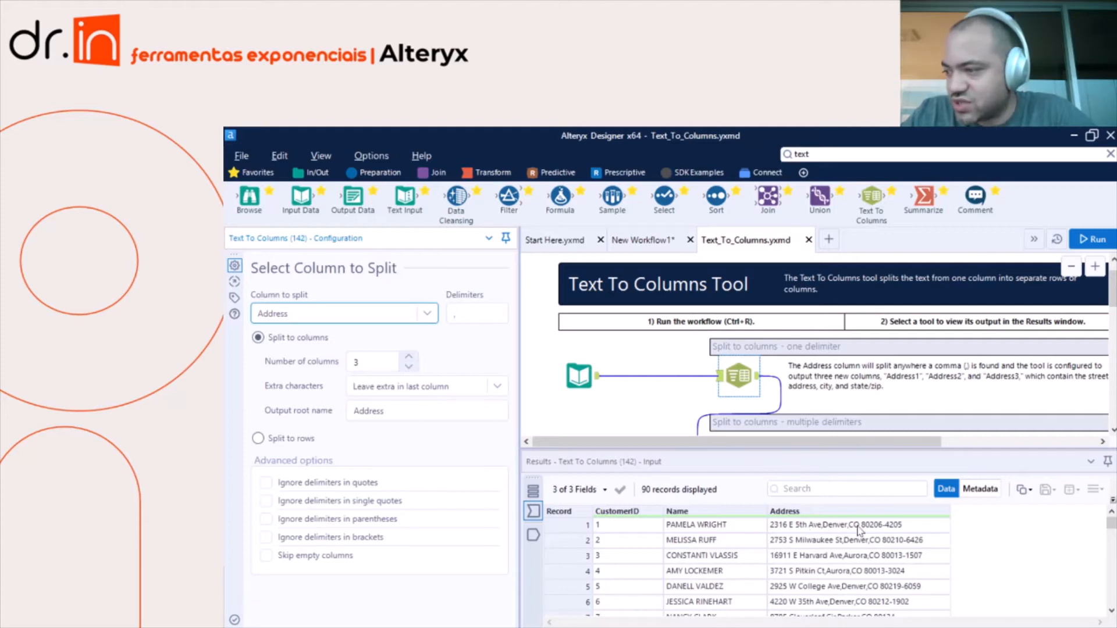
click(457, 314)
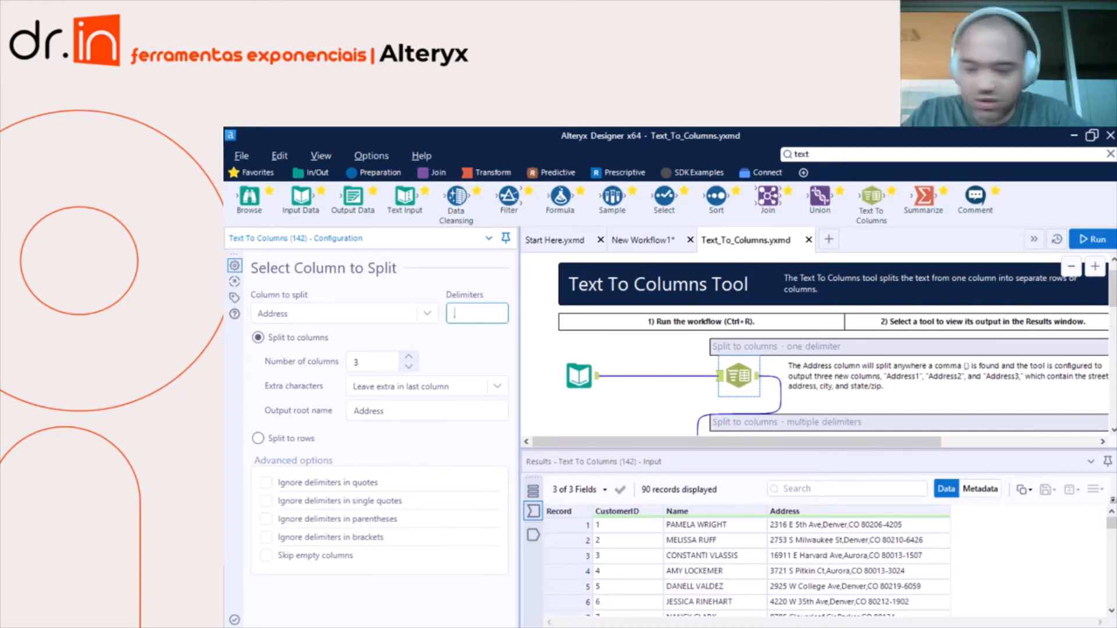
click(457, 335)
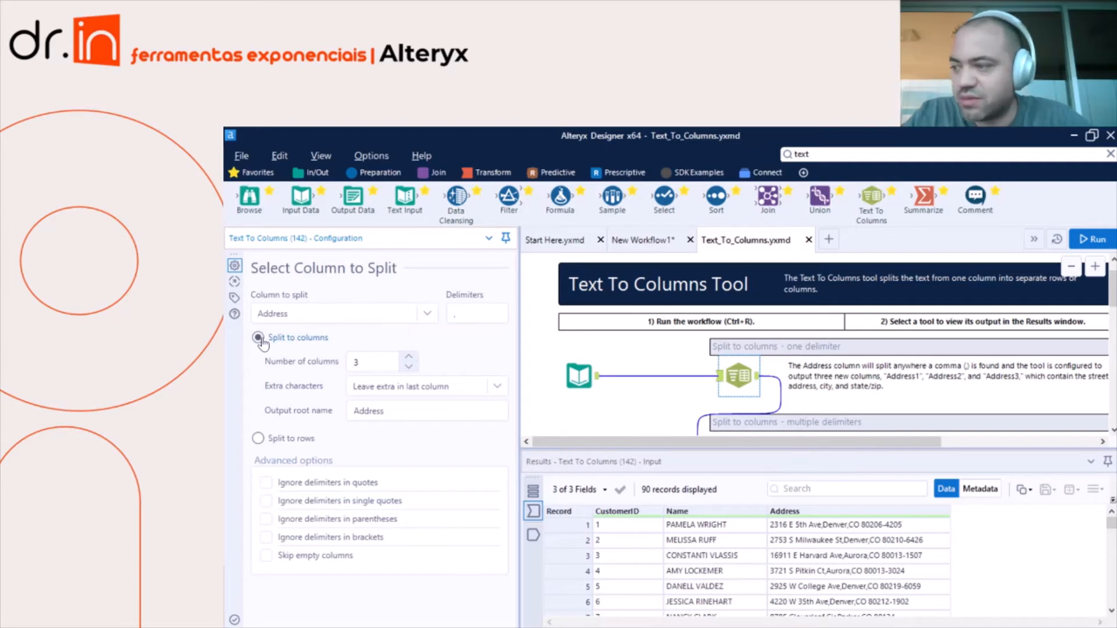
click(258, 440)
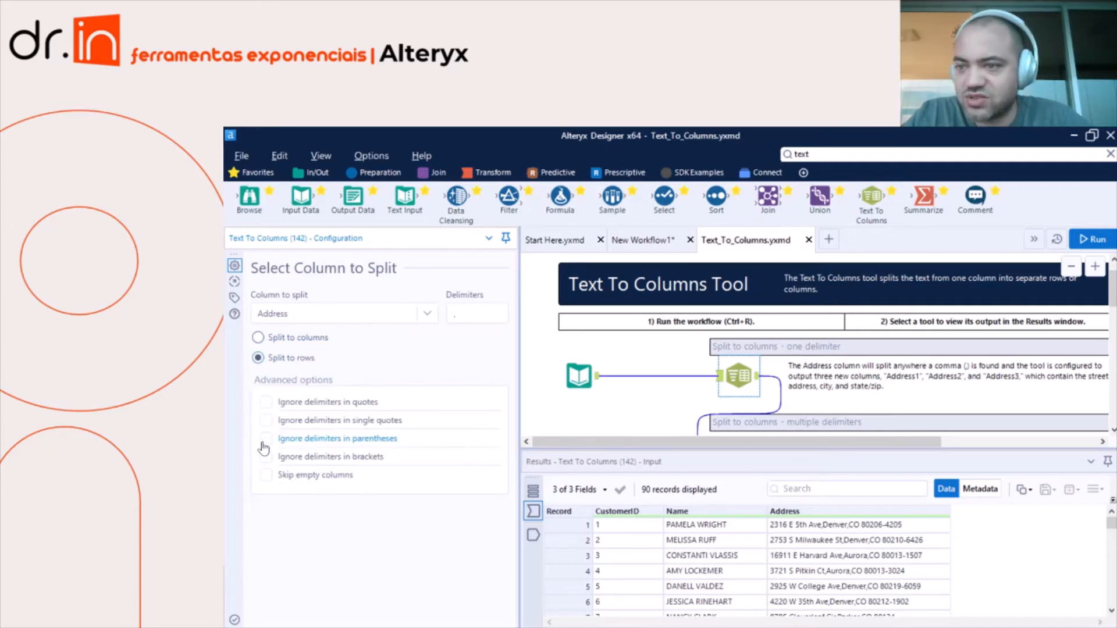
click(258, 338)
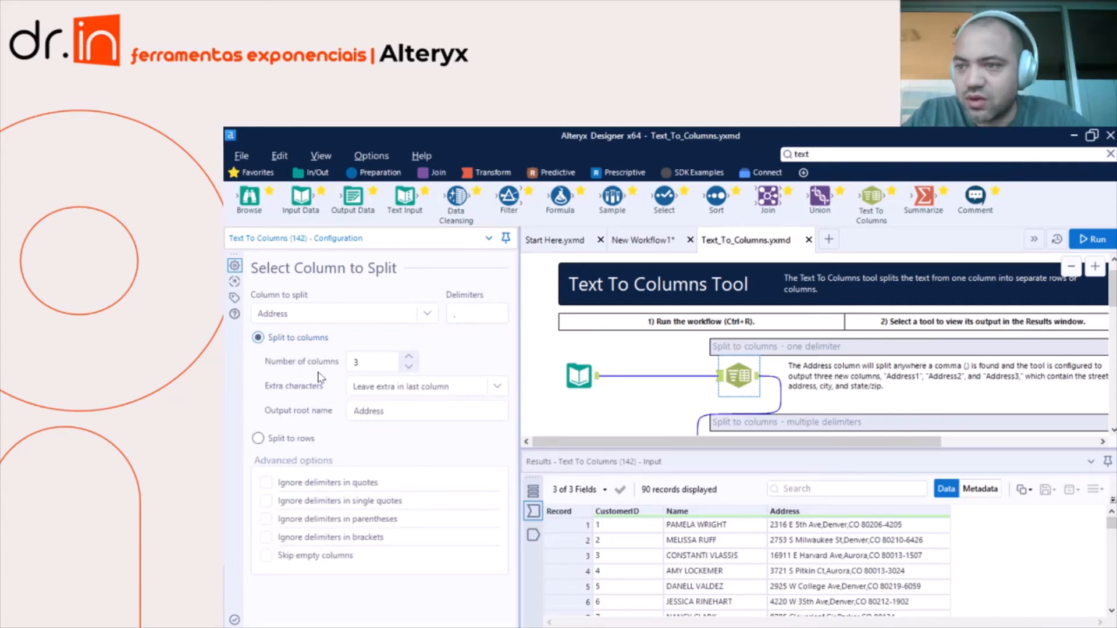
Step: Review the one-delimiter tool's number of columns, extra characters choices and output root name, selecting Leave extra in last column
click(354, 365)
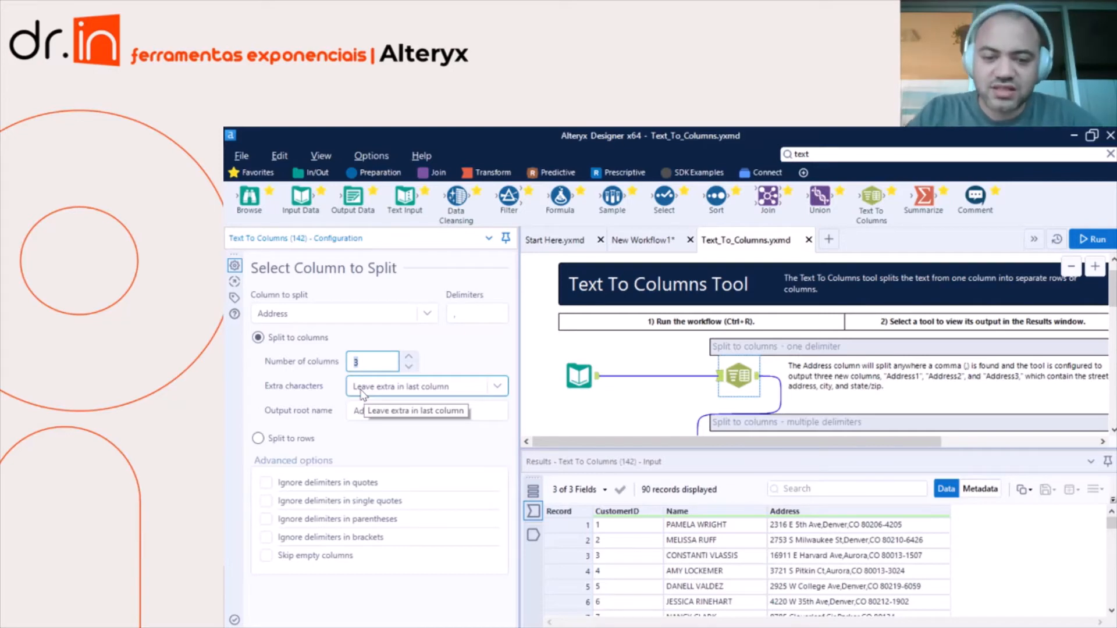
click(424, 398)
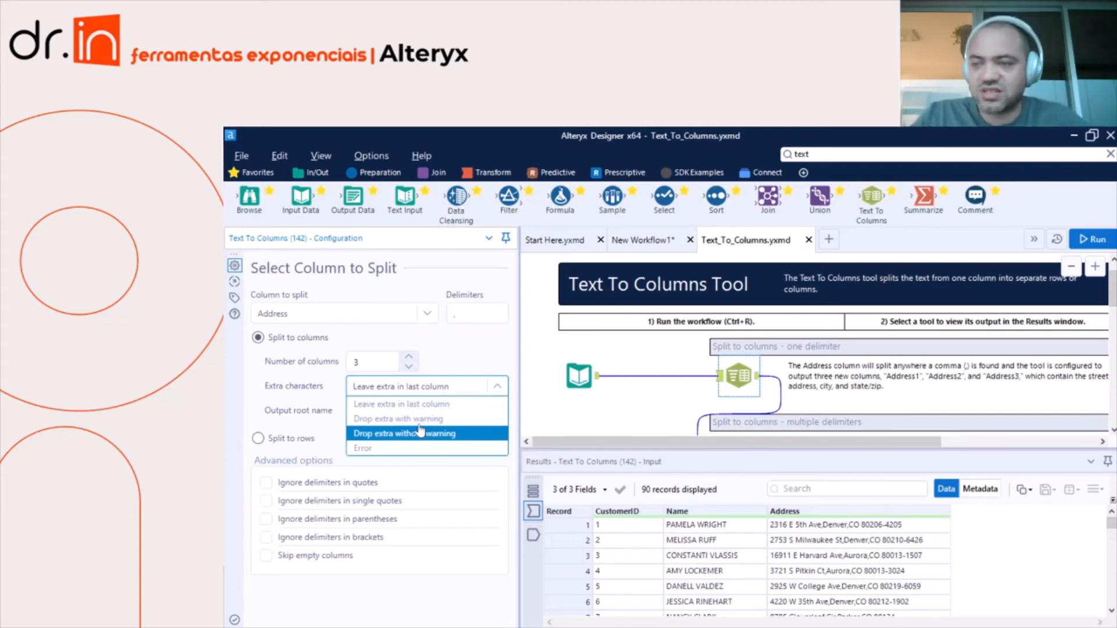
click(402, 405)
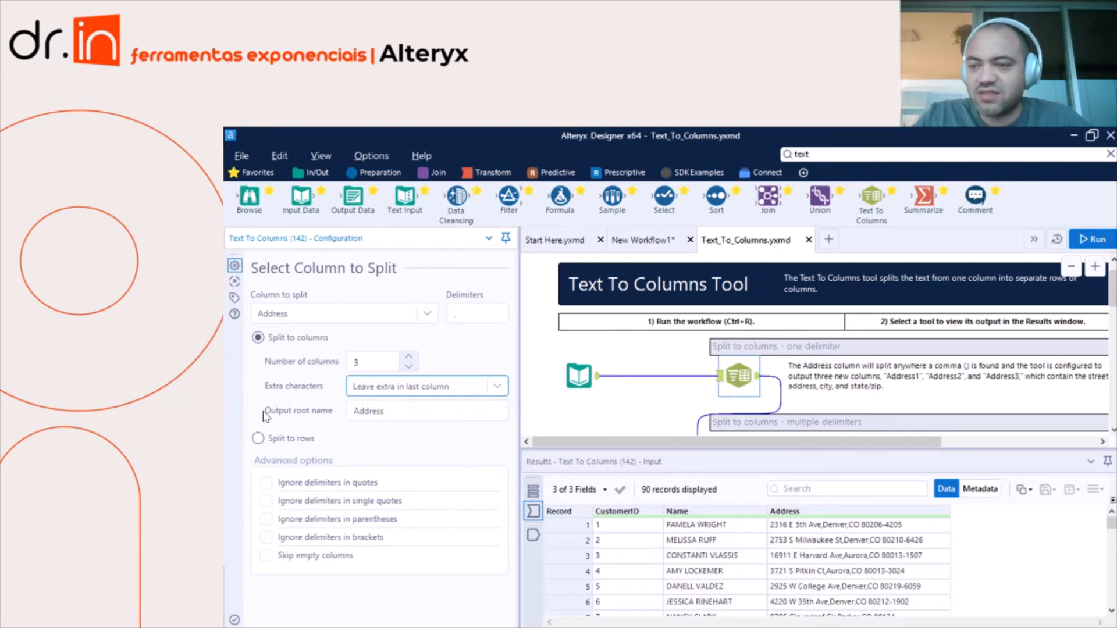
double_click(381, 410)
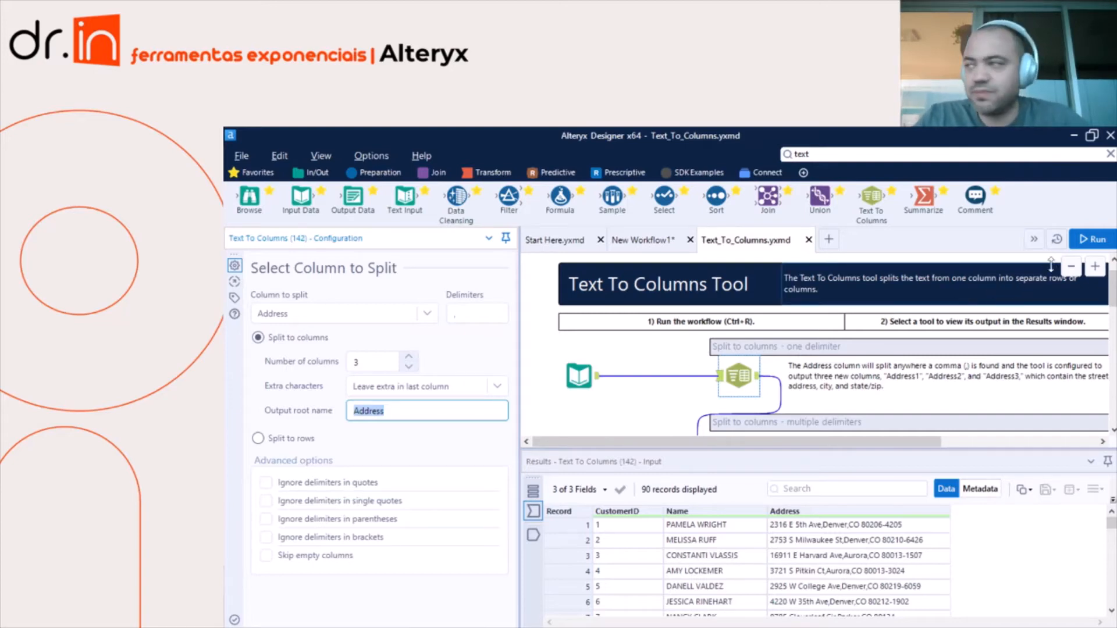
Step: Run the workflow and view the one-delimiter tool's output across to the Address3 column
click(1091, 239)
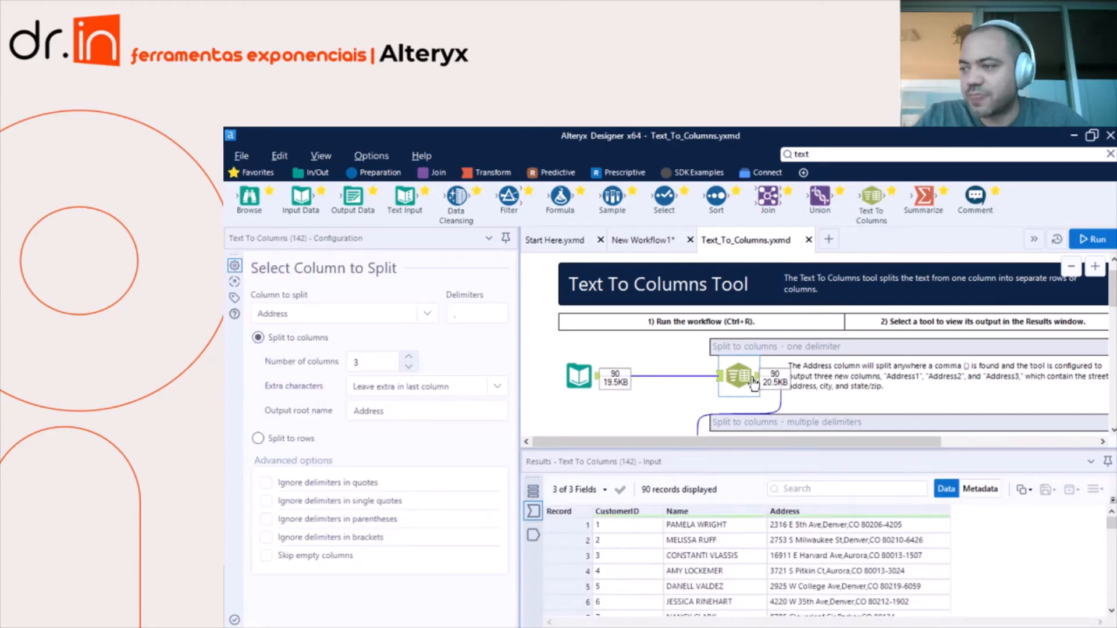
click(532, 535)
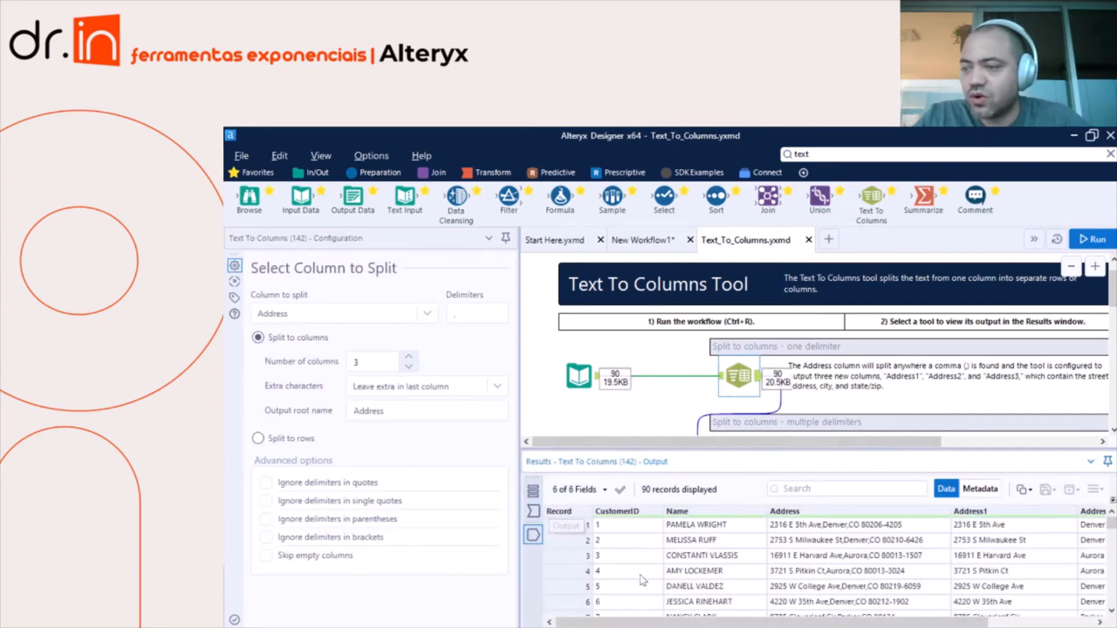
drag(677, 622, 732, 622)
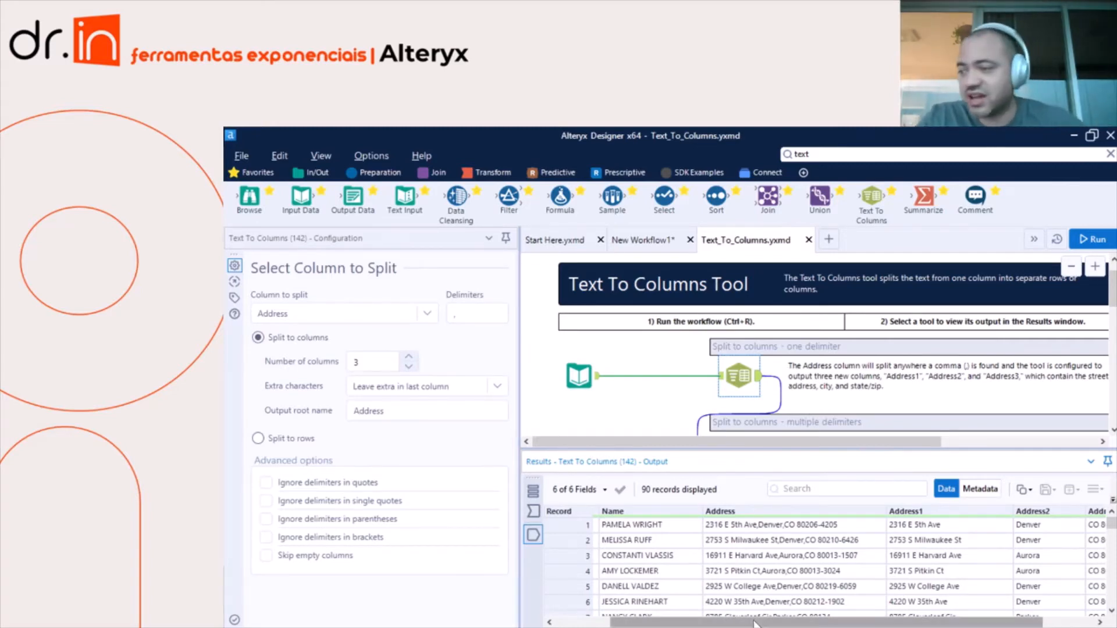
drag(747, 622, 798, 622)
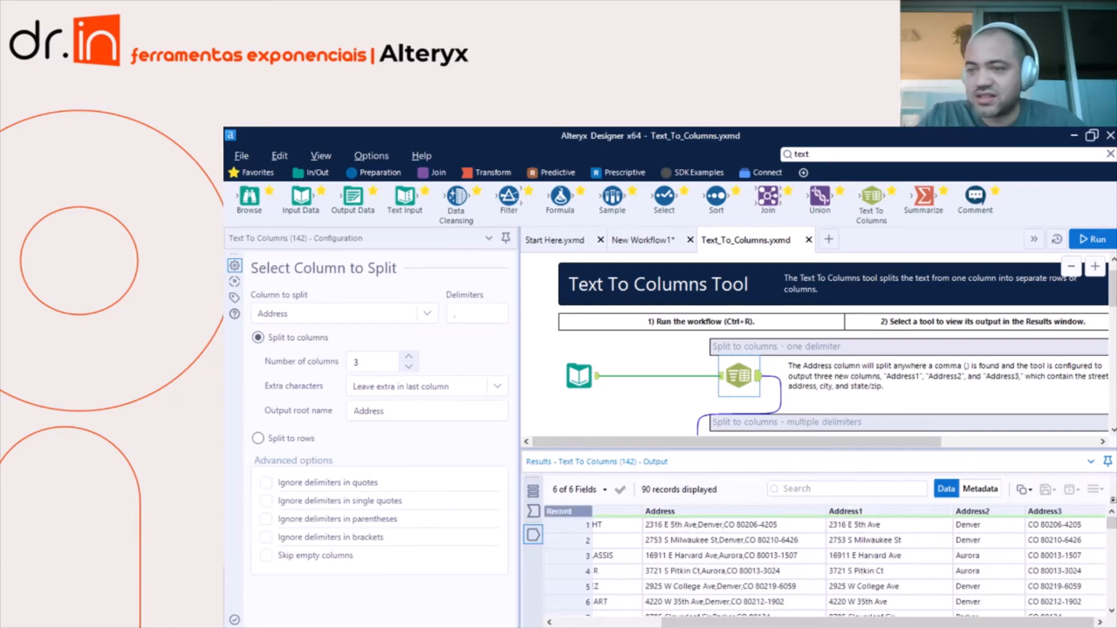
Step: Compare the output root name with the headers of the split address columns in the output
click(384, 411)
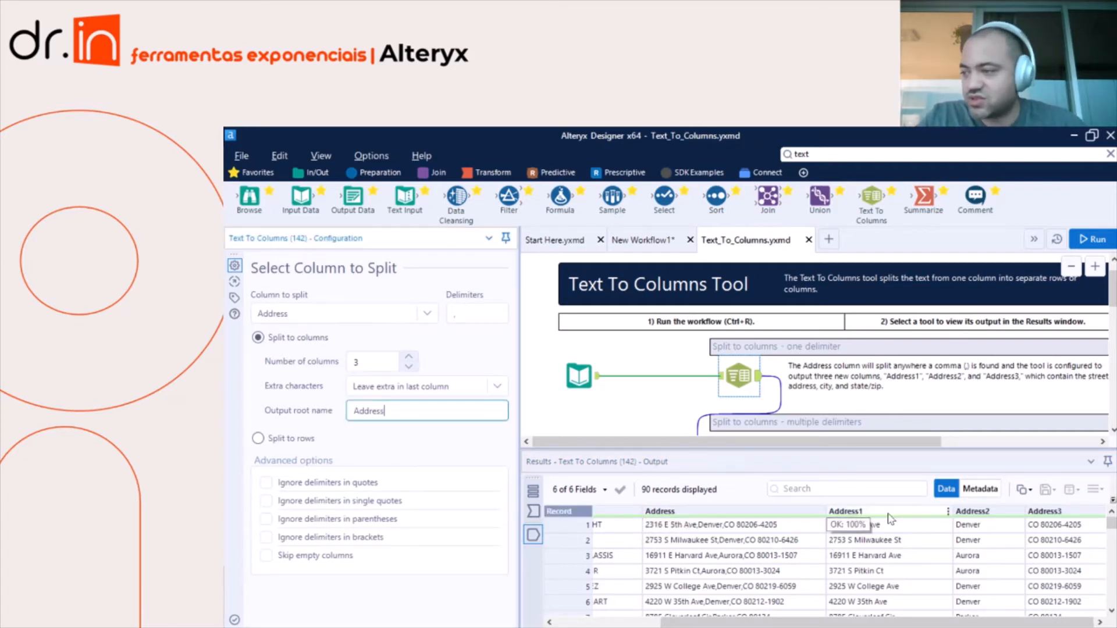
click(1003, 515)
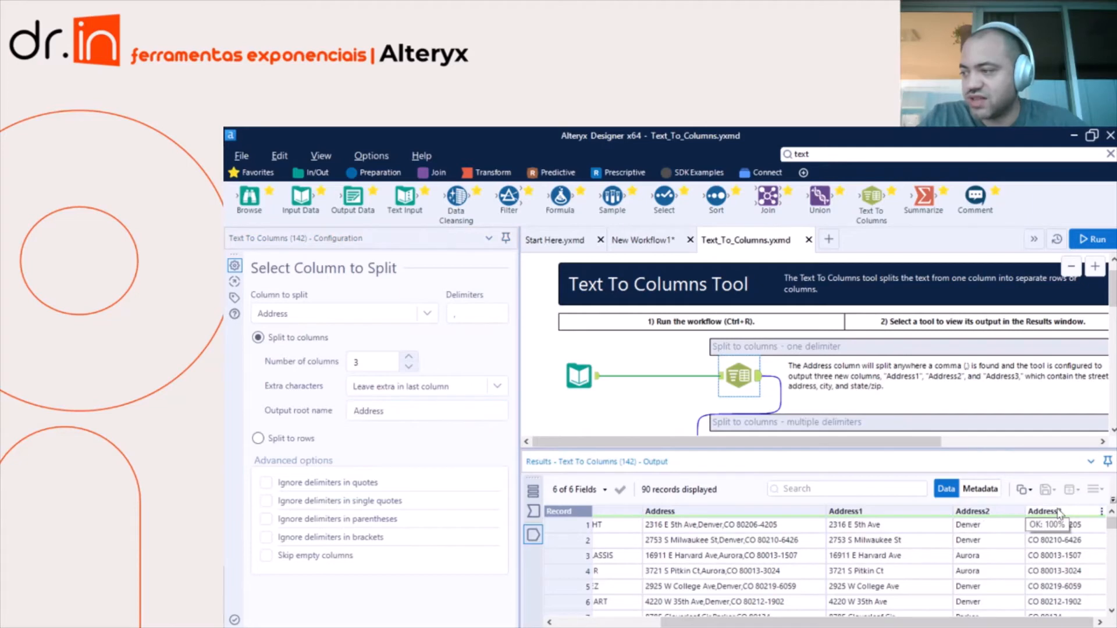
click(854, 515)
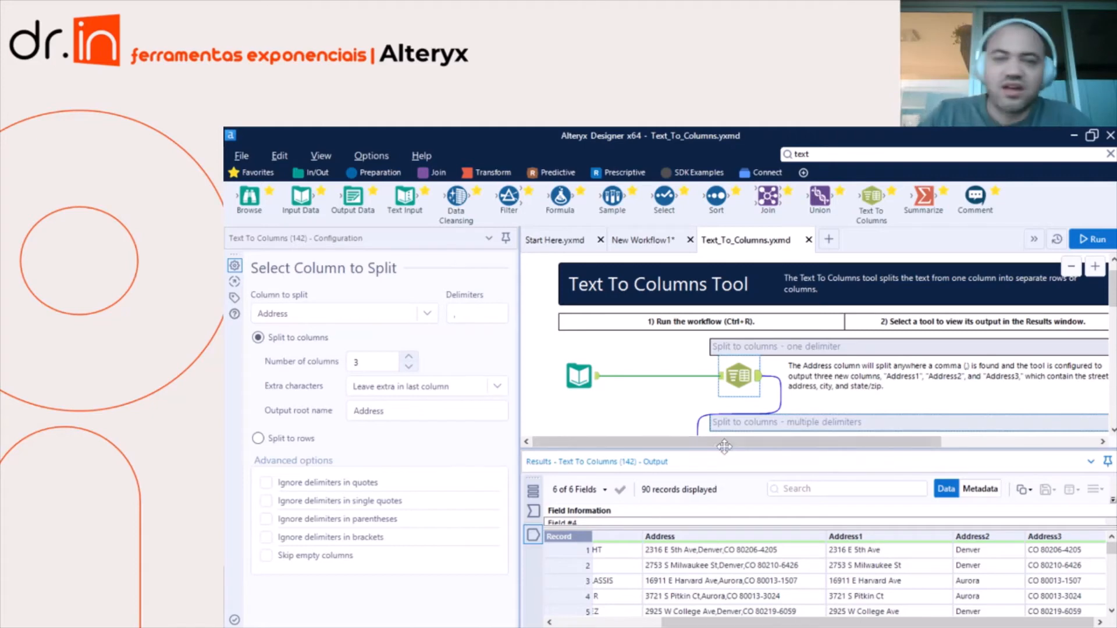
Step: Select the Text To Columns tool under multiple delimiters, display its input data and rerun the workflow, shrinking the field information area
scroll(864, 389, down, 1)
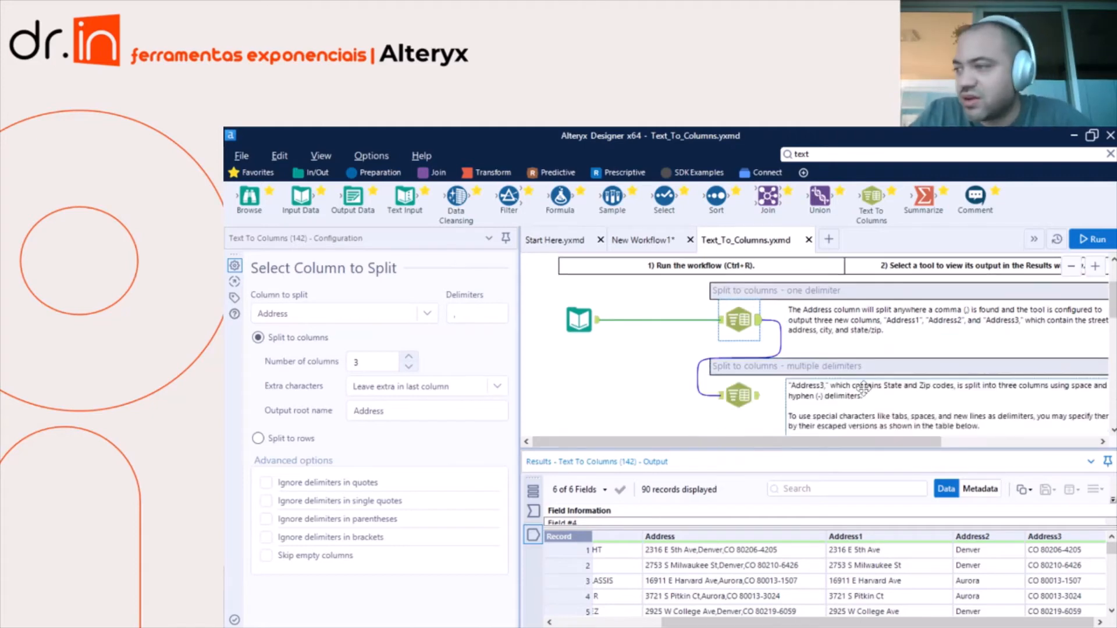
click(736, 396)
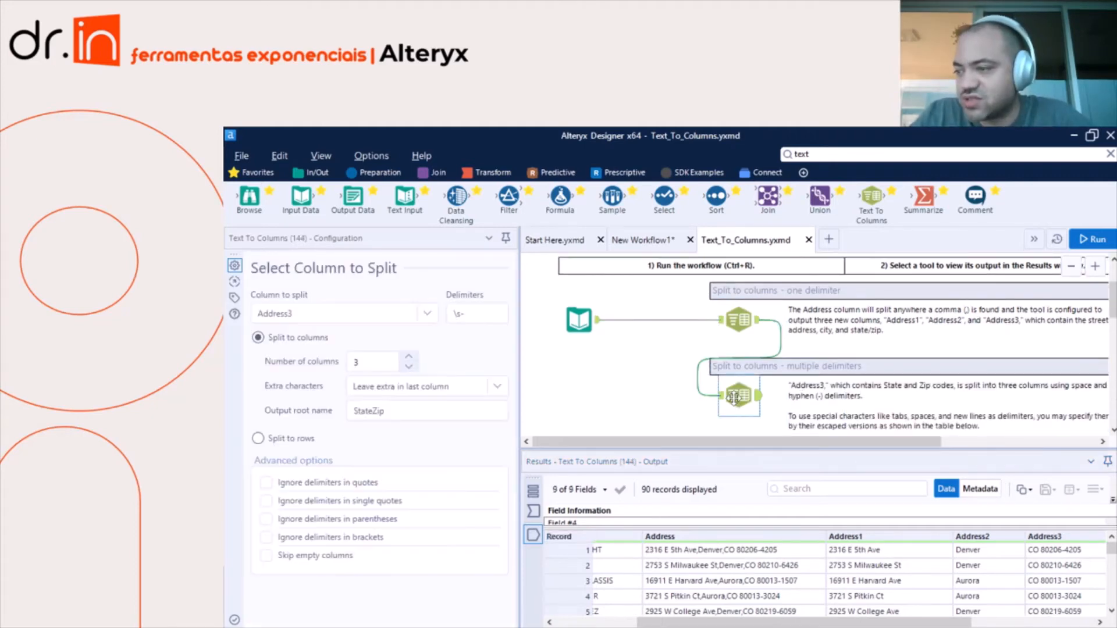
click(533, 511)
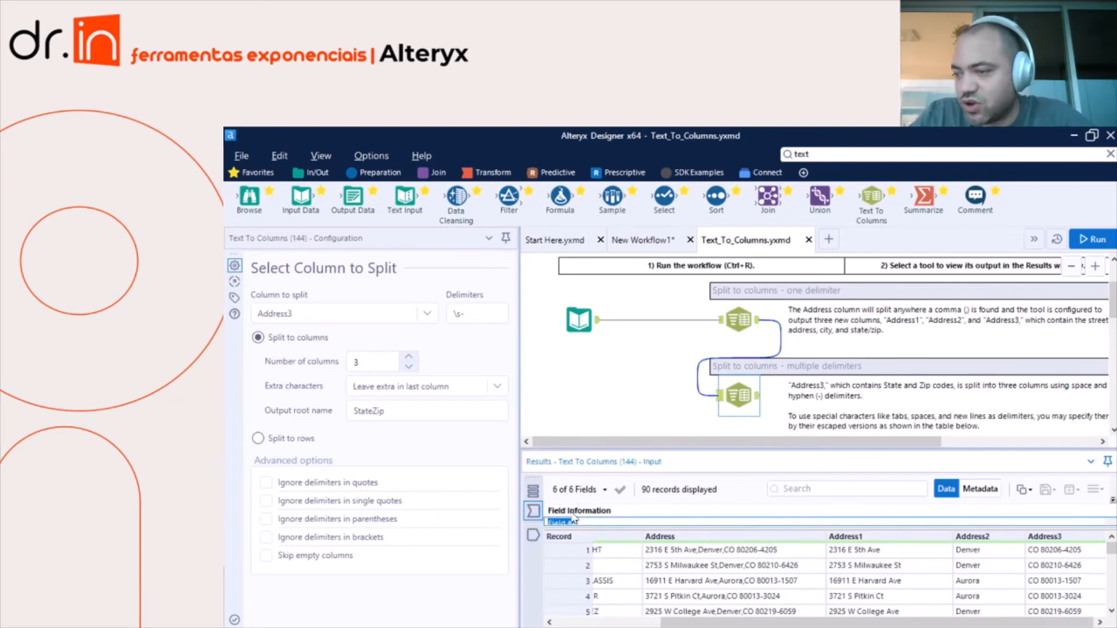
click(1096, 241)
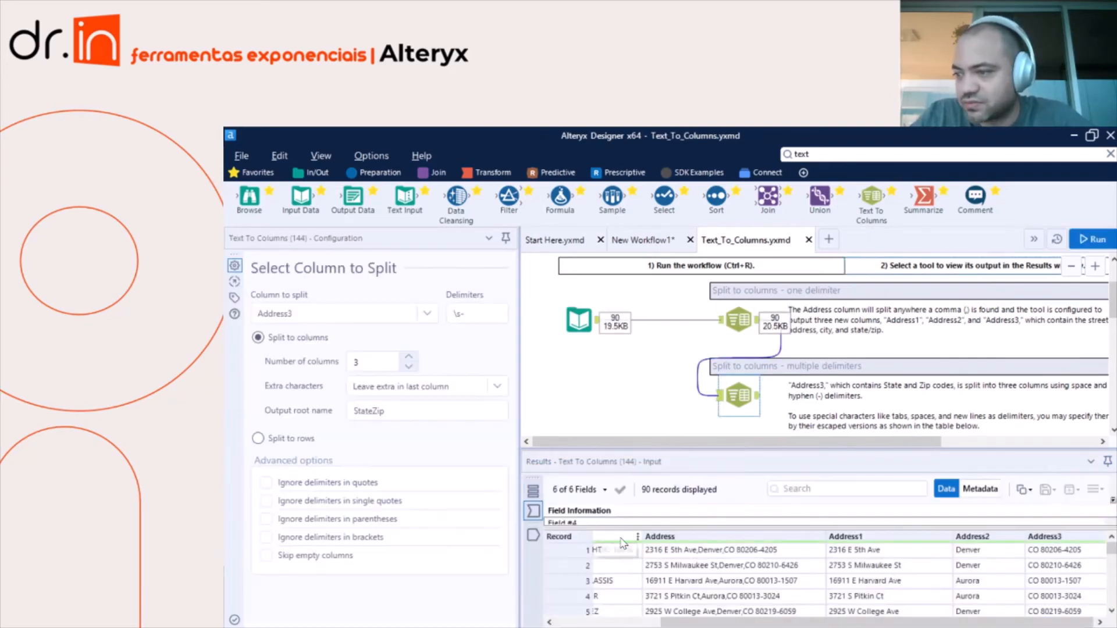
drag(621, 527, 624, 510)
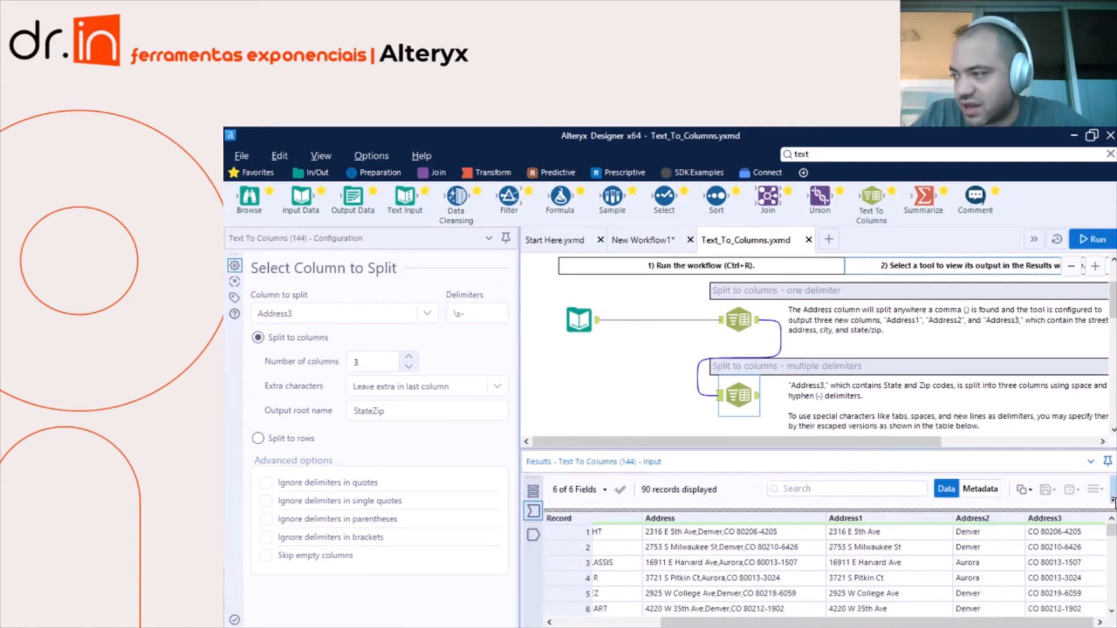
click(1113, 500)
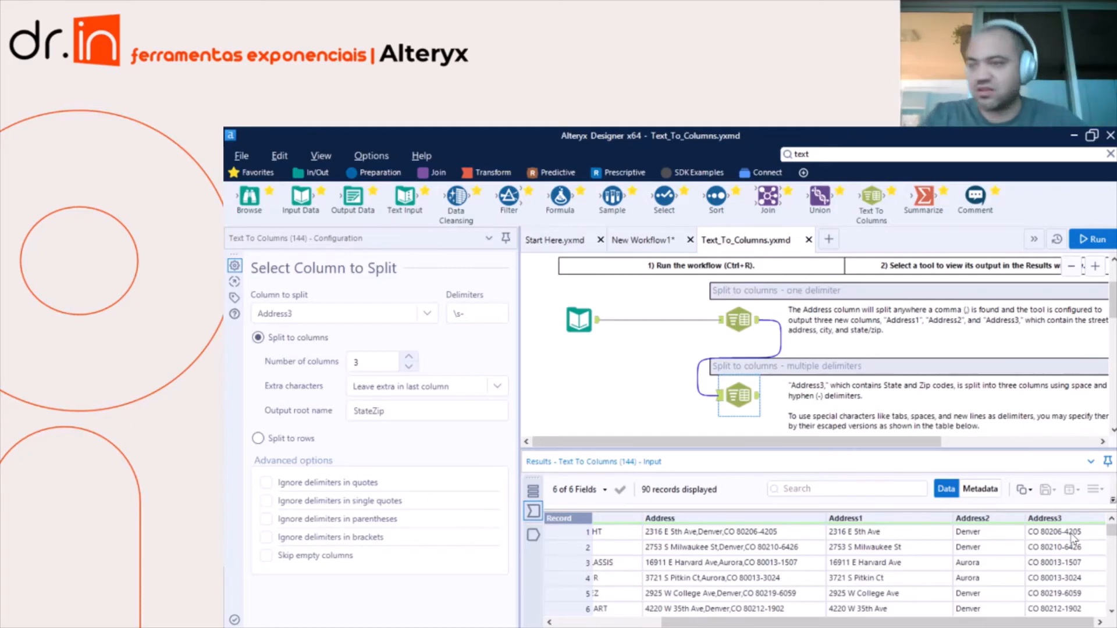
Step: Set the multiple-delimiter tool's output root name to CEP and choose Address3 as the column to split
double_click(370, 411)
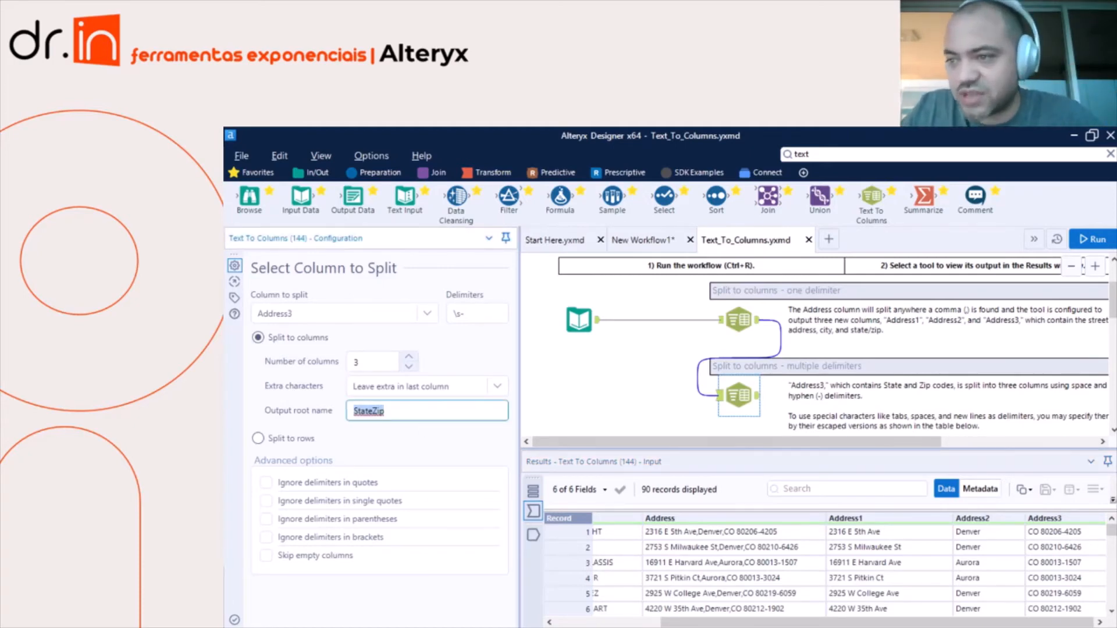
text(CEP)
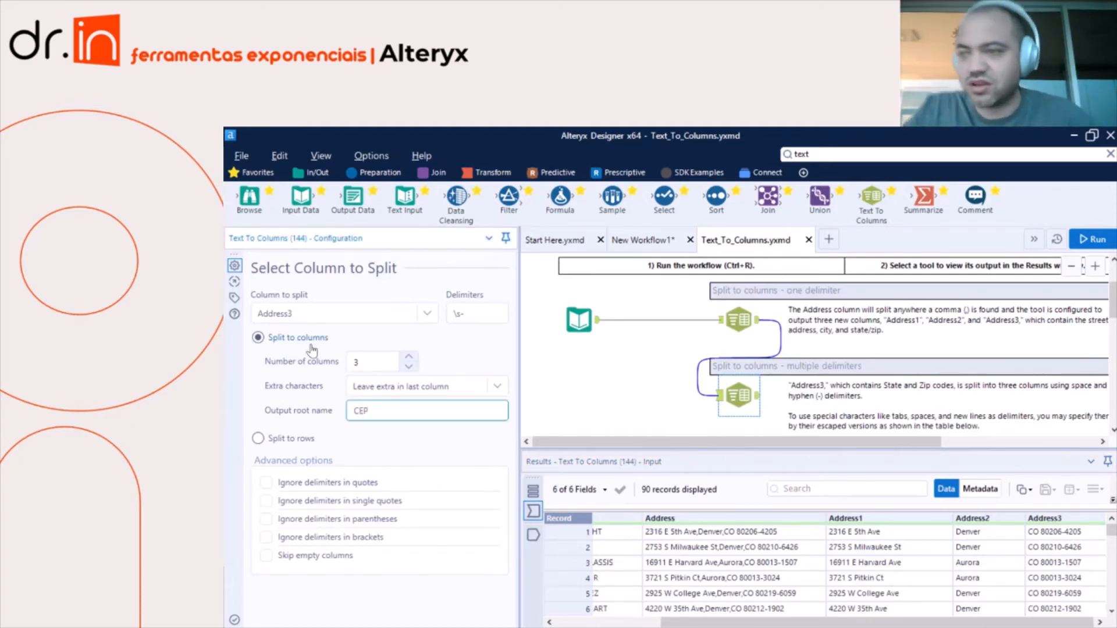
click(317, 320)
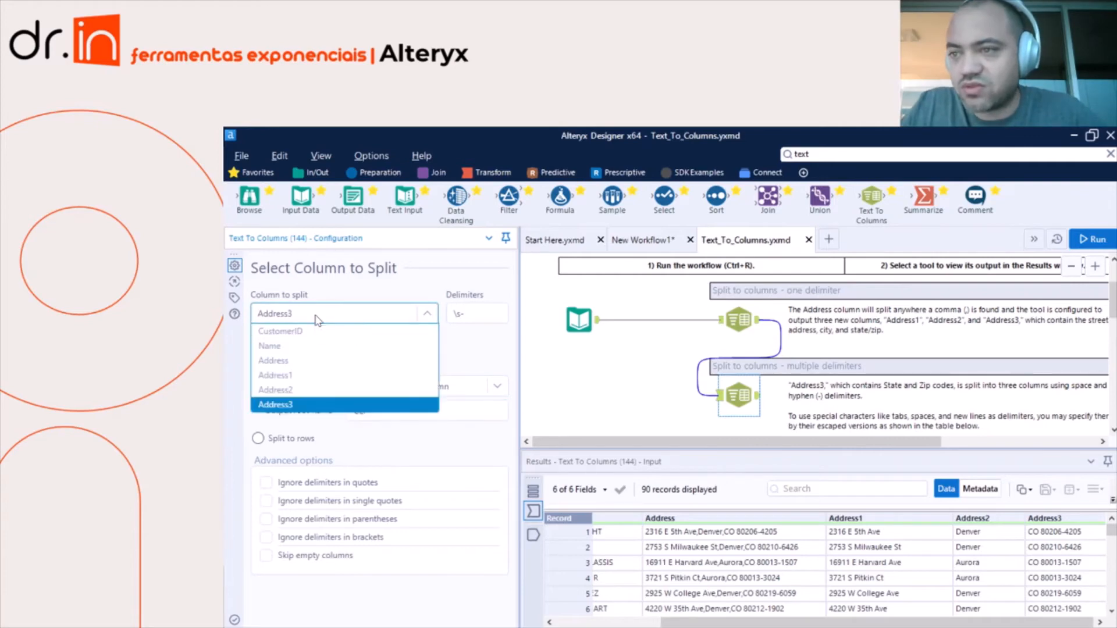
click(276, 407)
click(478, 314)
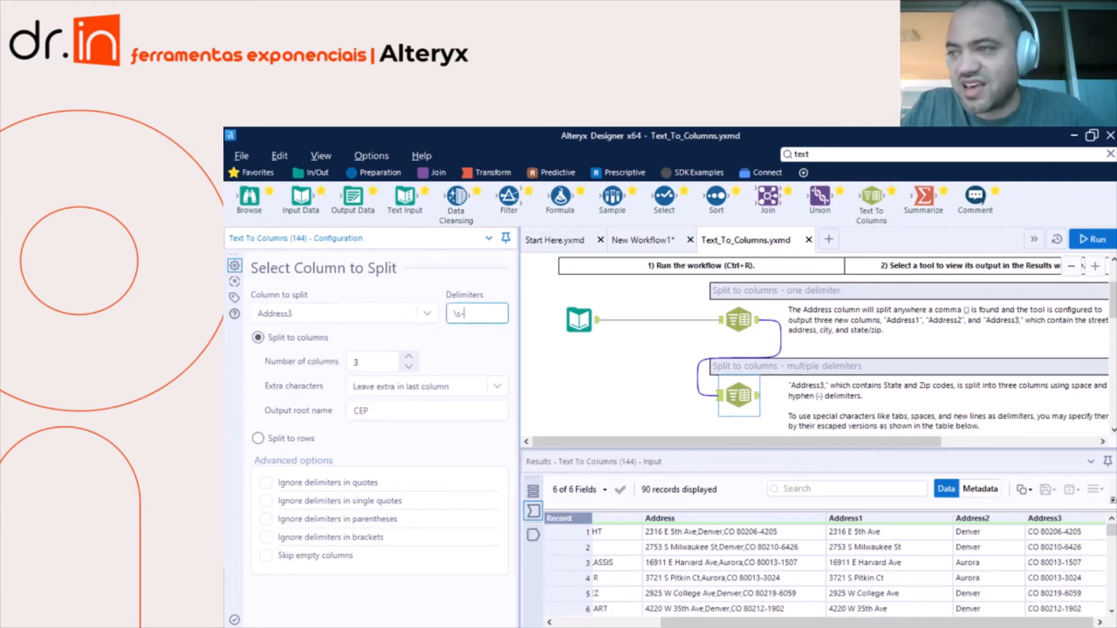
Step: Try /s as the only delimiter for splitting Address3 in the multiple-delimiter tool
click(485, 362)
click(478, 314)
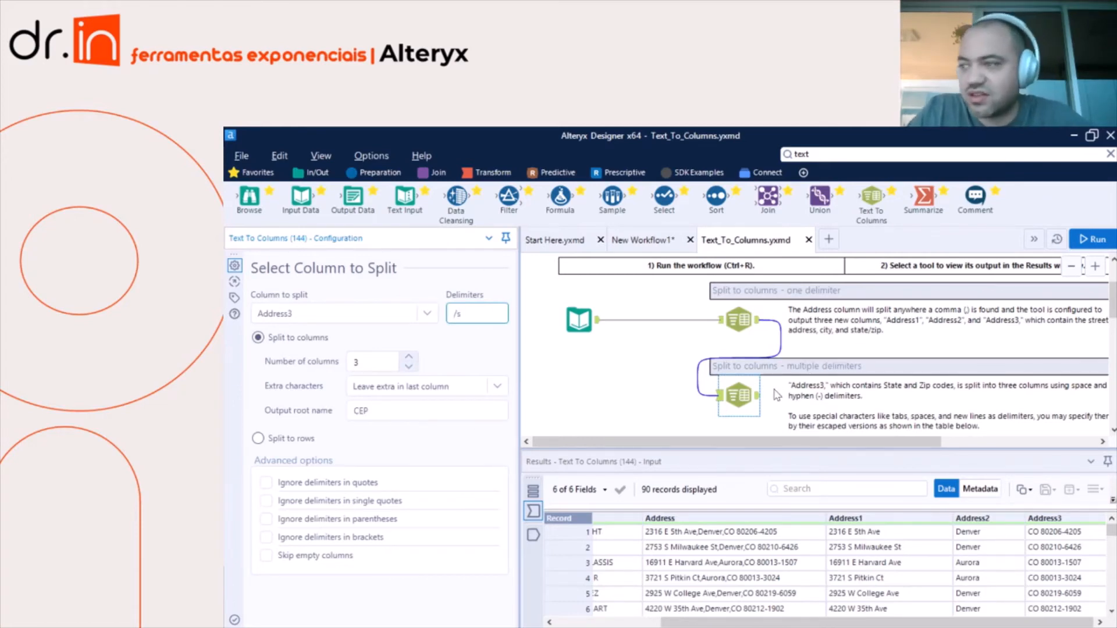
click(873, 388)
click(739, 395)
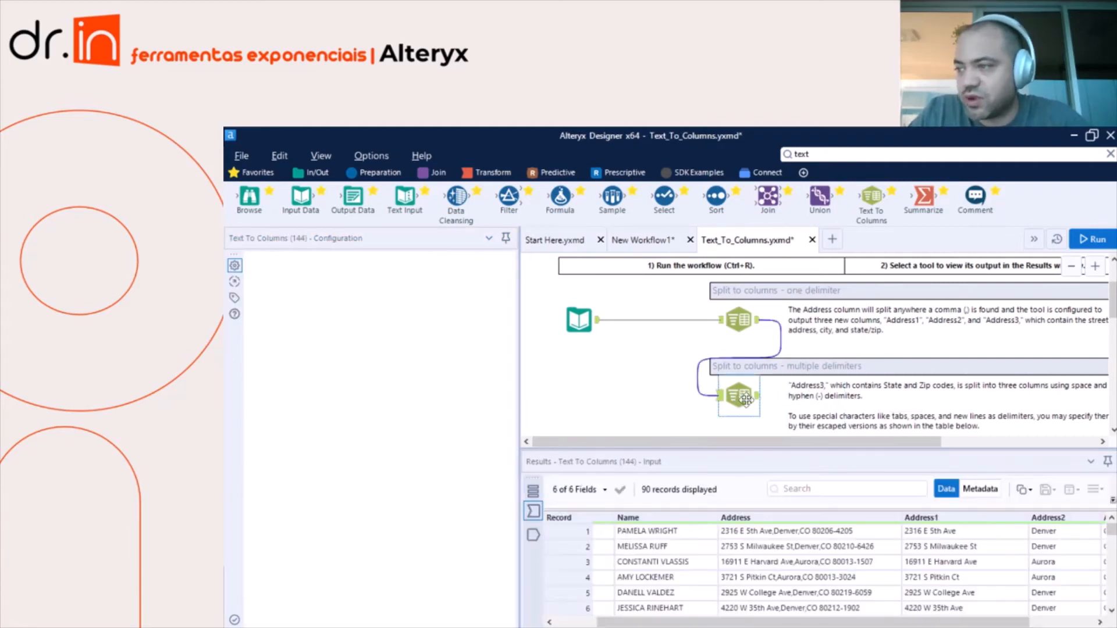
Step: Open the comment listing the escaped special-character delimiters and highlight the code for a space in its text
scroll(854, 396, down, 2)
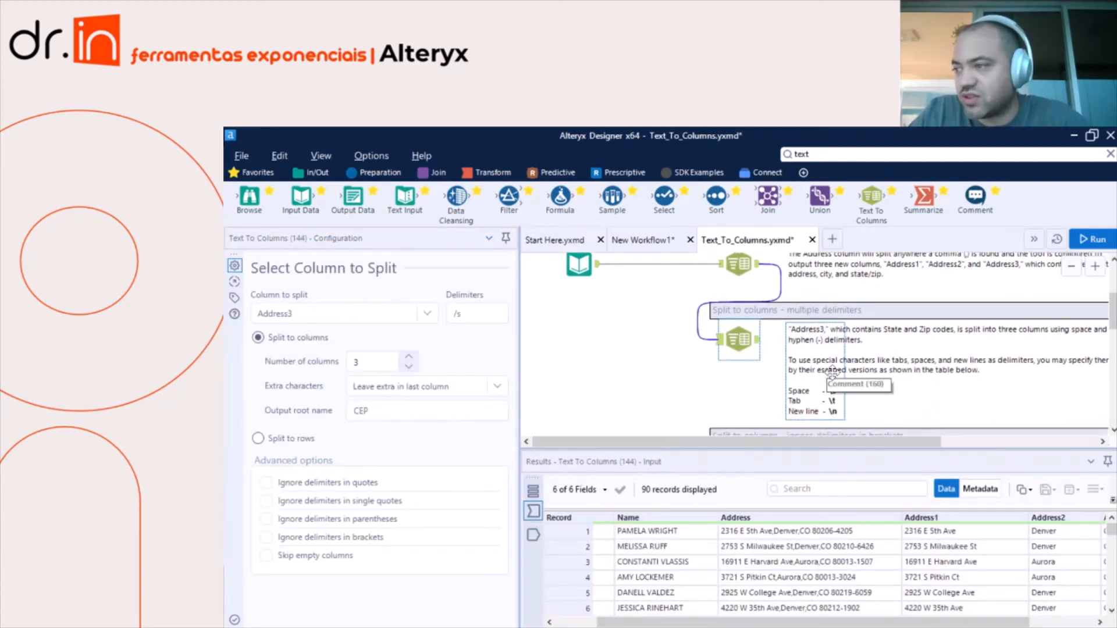
click(820, 366)
click(829, 396)
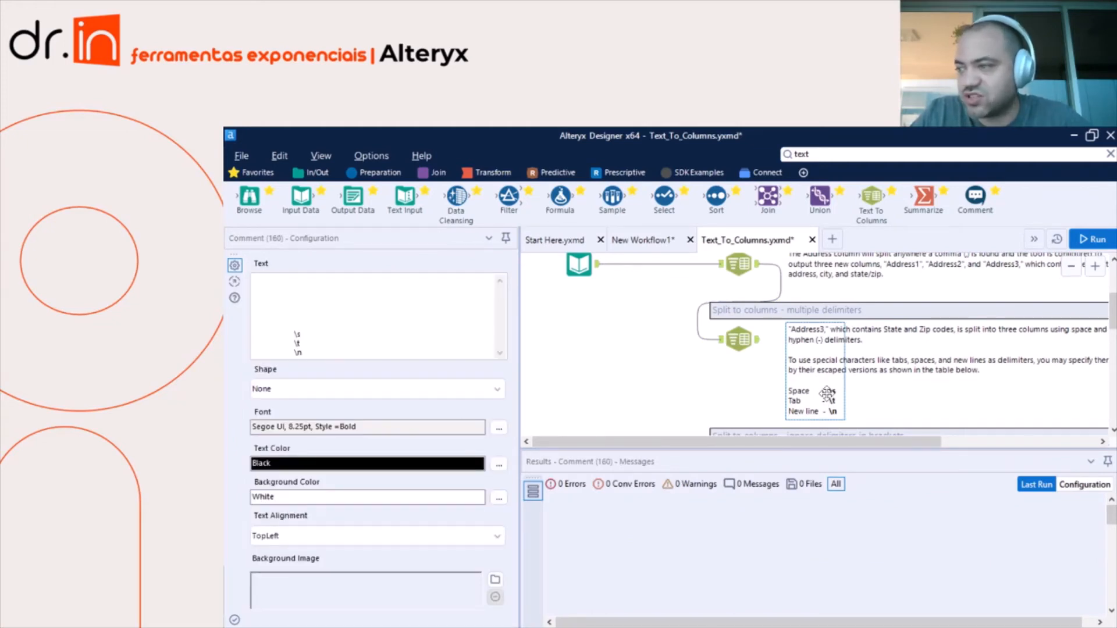
double_click(296, 333)
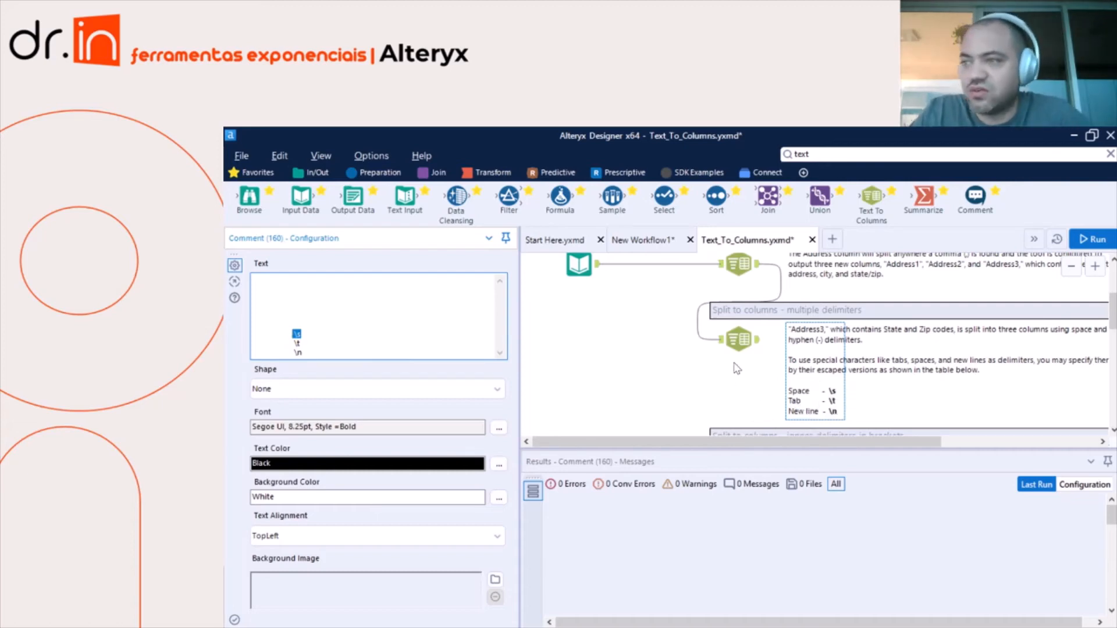
Step: Set the multiple-delimiter tool's delimiter to \s and its number of columns to 2
click(738, 339)
click(457, 314)
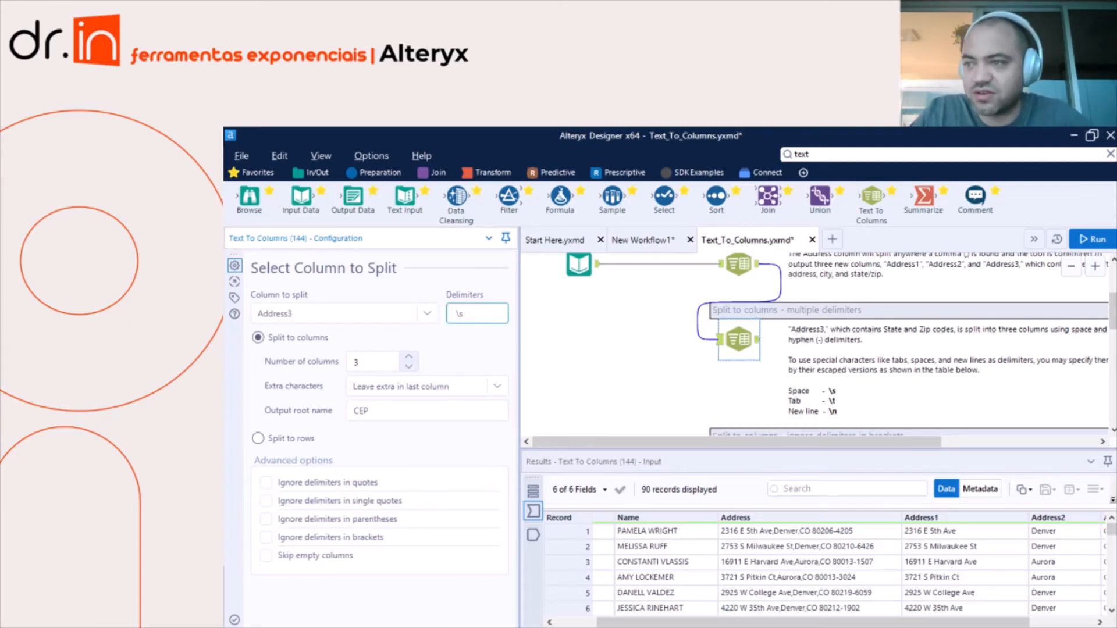
click(408, 366)
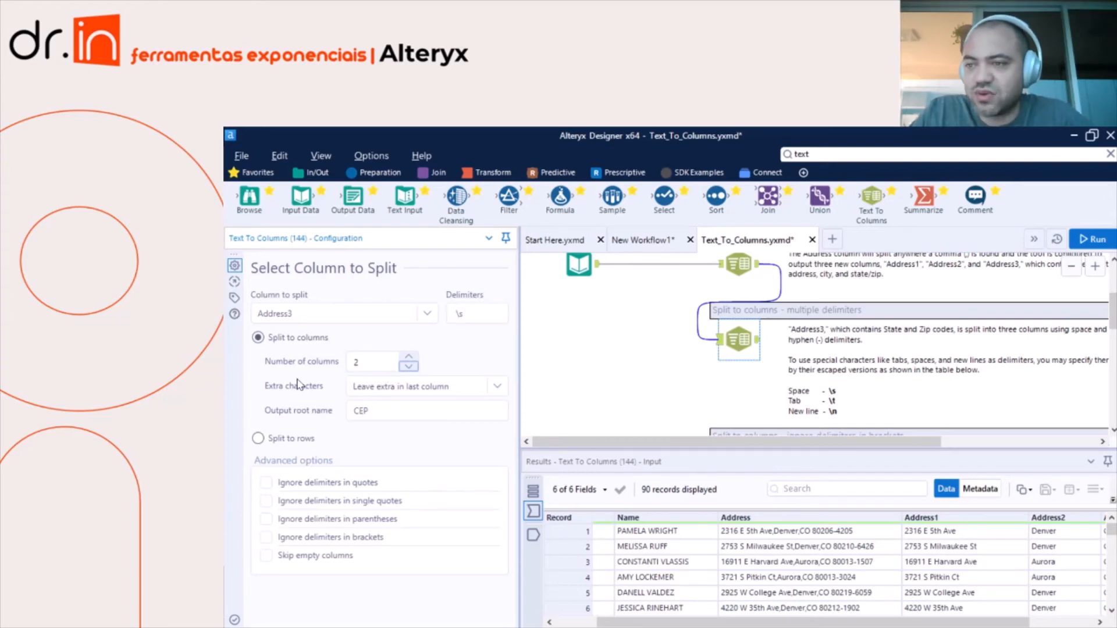
click(361, 411)
double_click(361, 410)
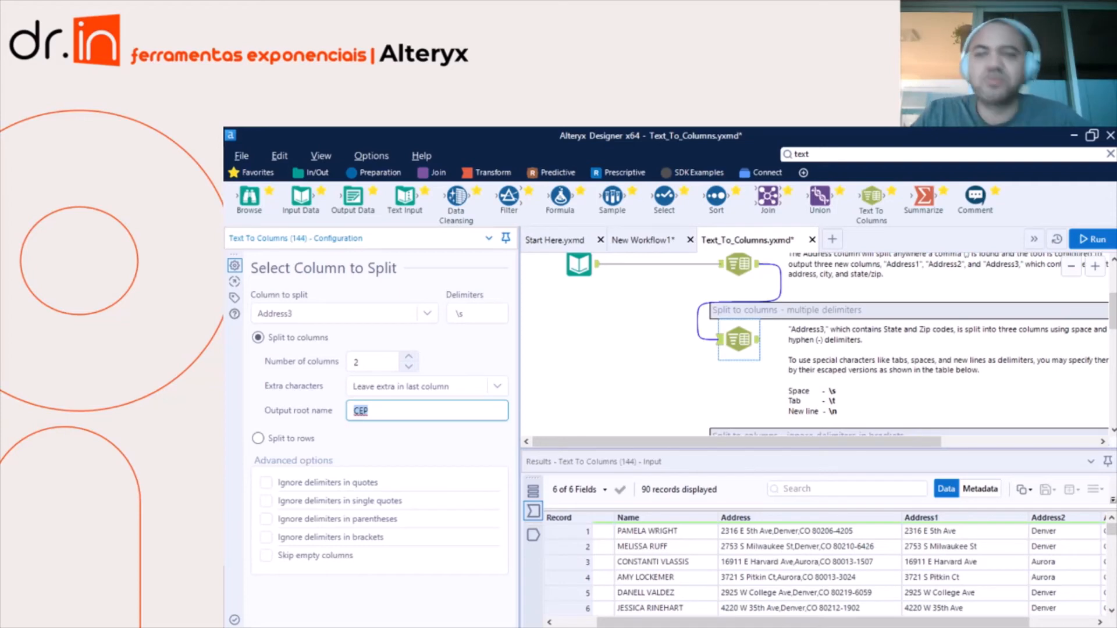
Step: Run the workflow and view the multiple-delimiter tool's output across to the CEP2 column
click(1084, 246)
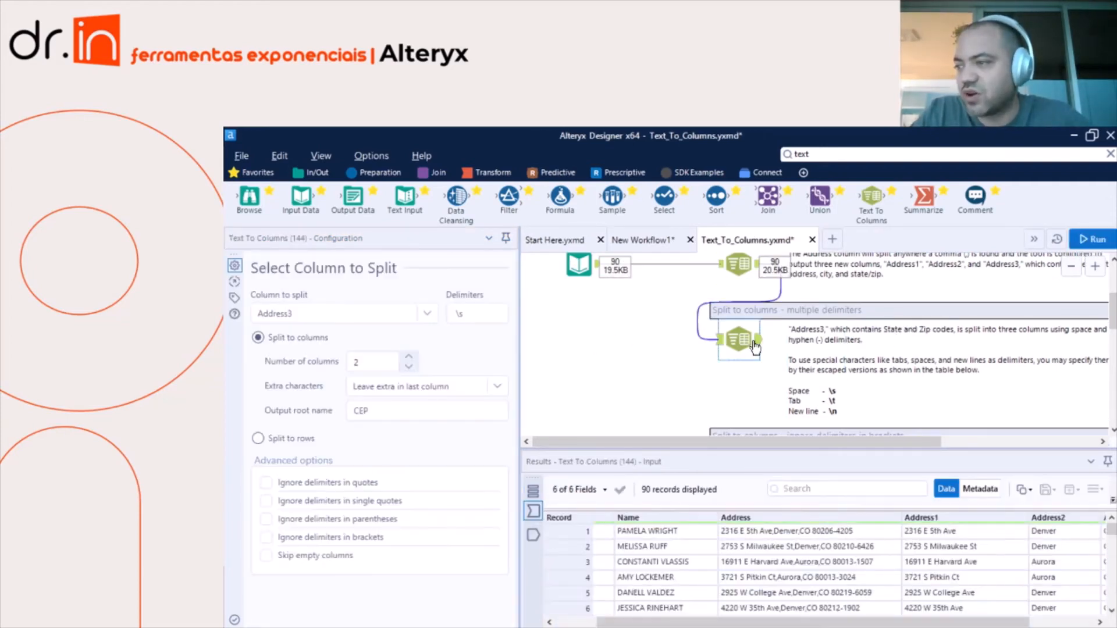
click(755, 341)
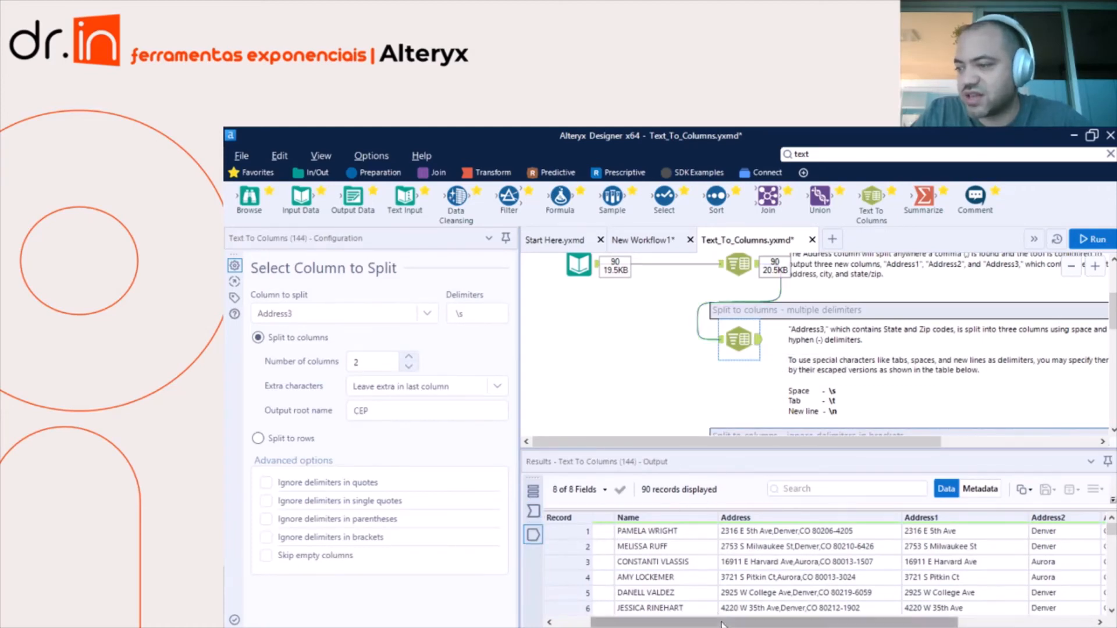
drag(721, 624, 896, 624)
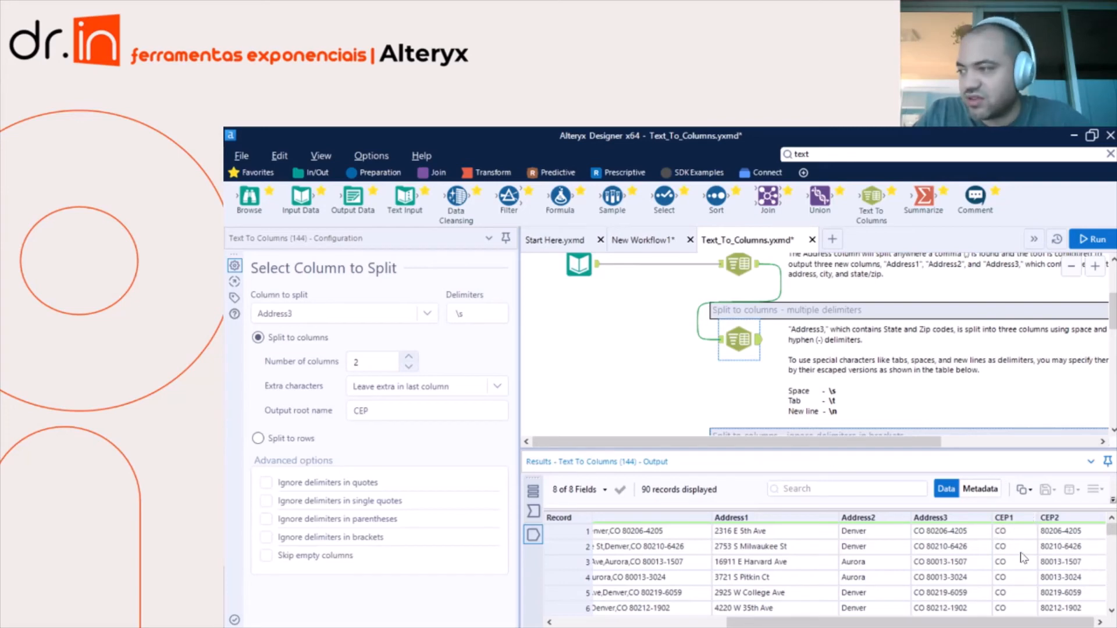
Step: Add a hyphen to the delimiters, making them \s-, and set the number of columns to 3
click(477, 313)
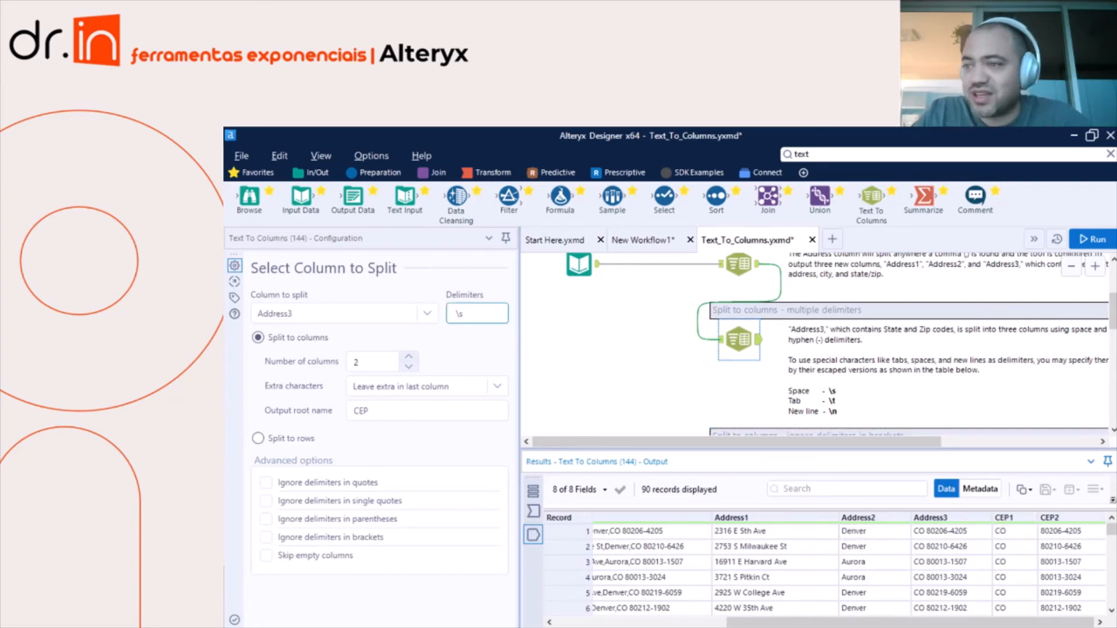
click(473, 314)
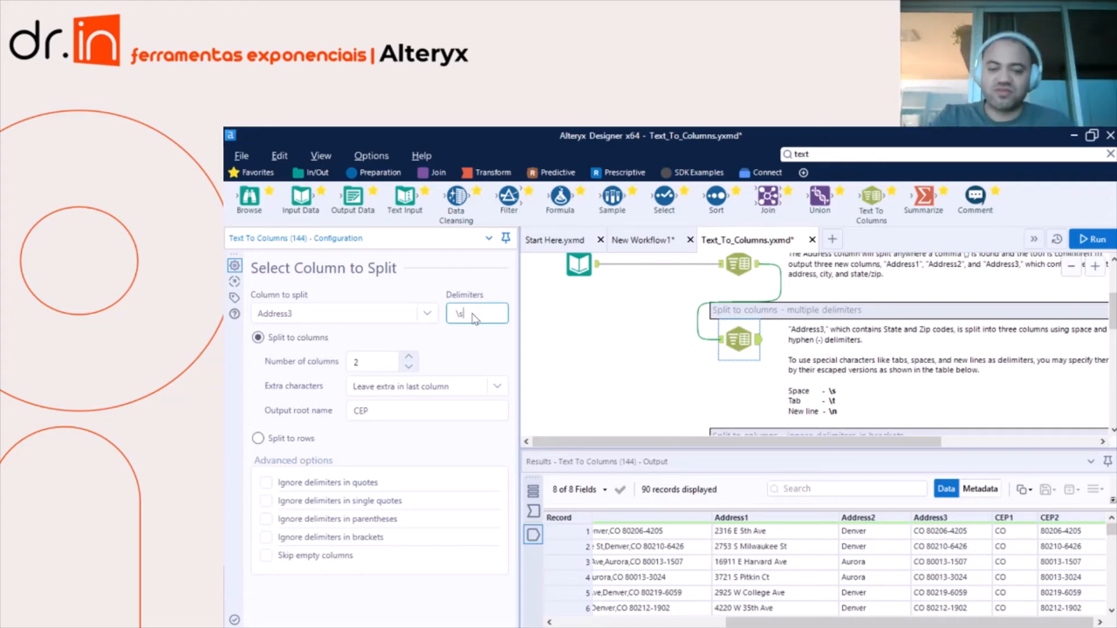
text(-)
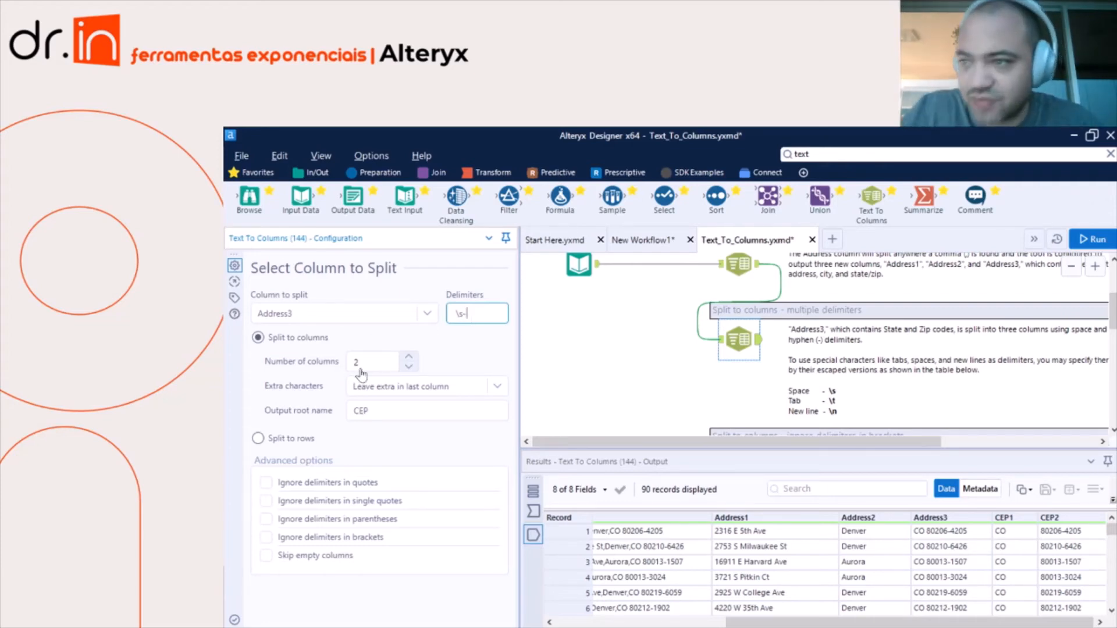
click(409, 355)
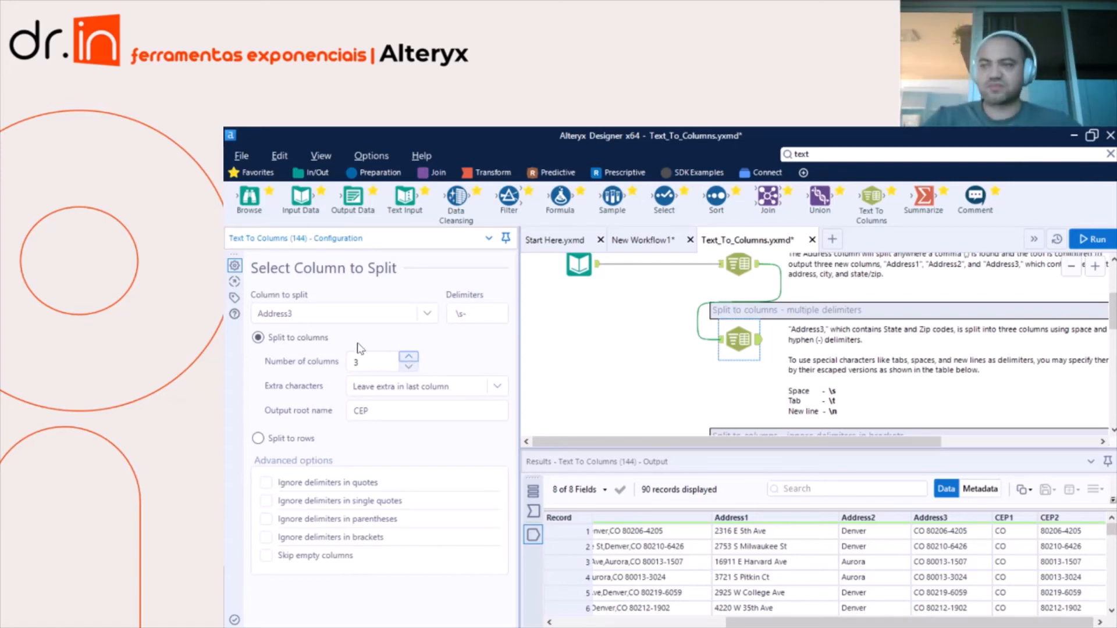
click(459, 314)
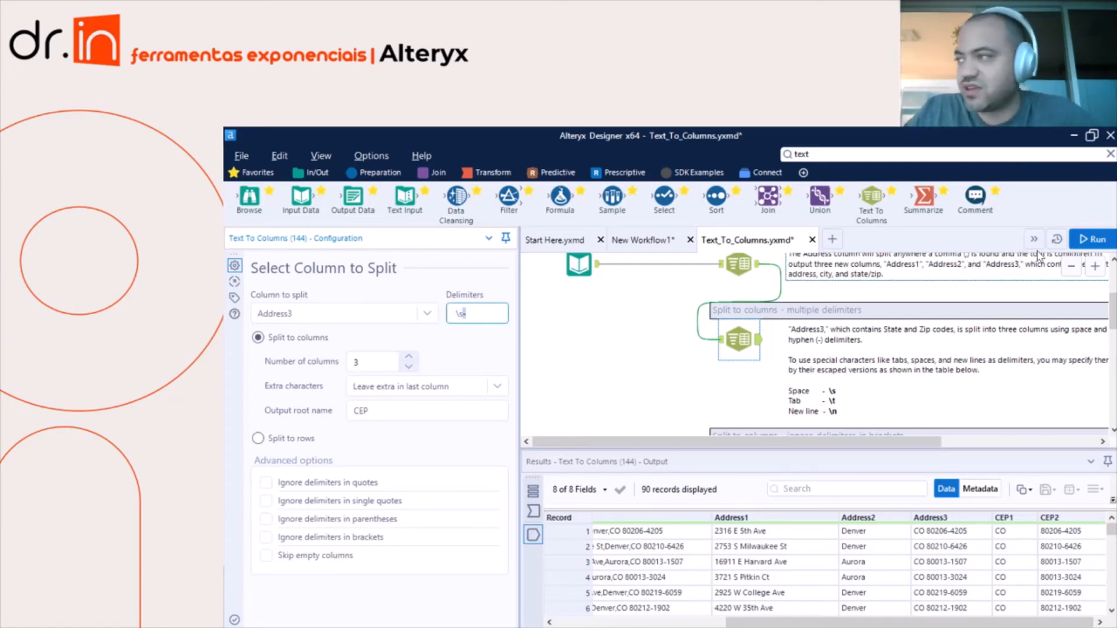
Step: Rerun the workflow and view the multiple-delimiter tool's output across to the CEP3 column
click(1081, 243)
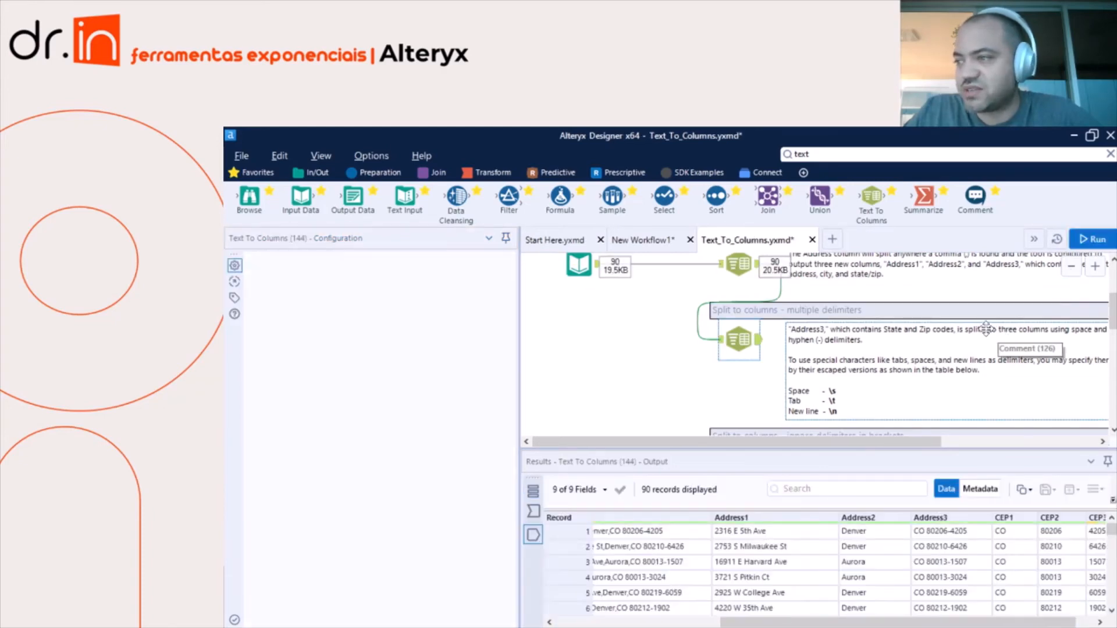
click(762, 360)
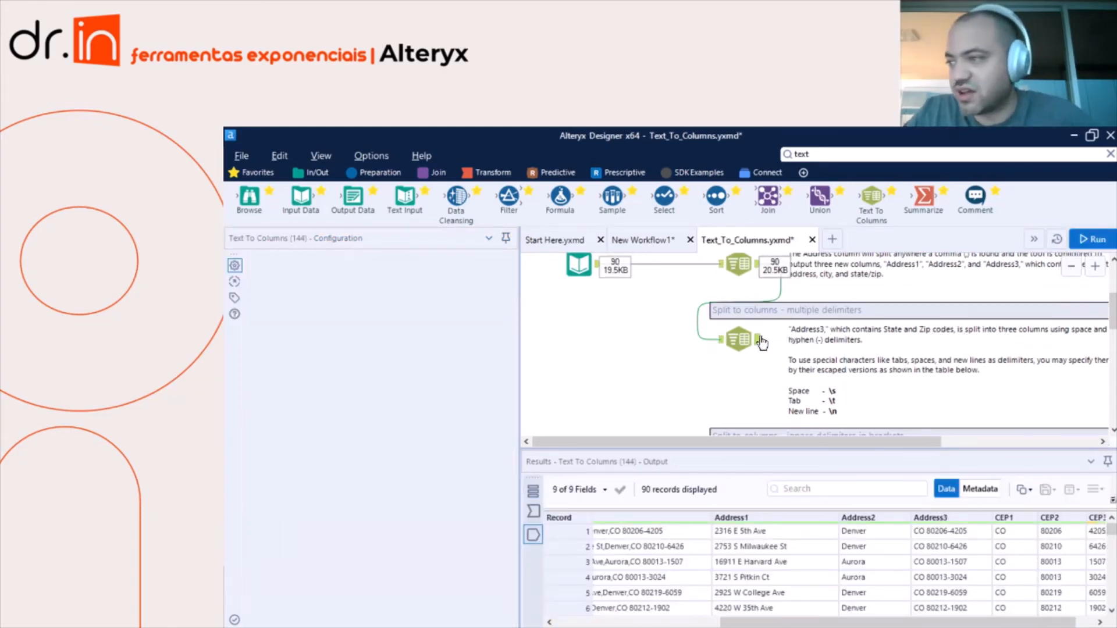
click(739, 339)
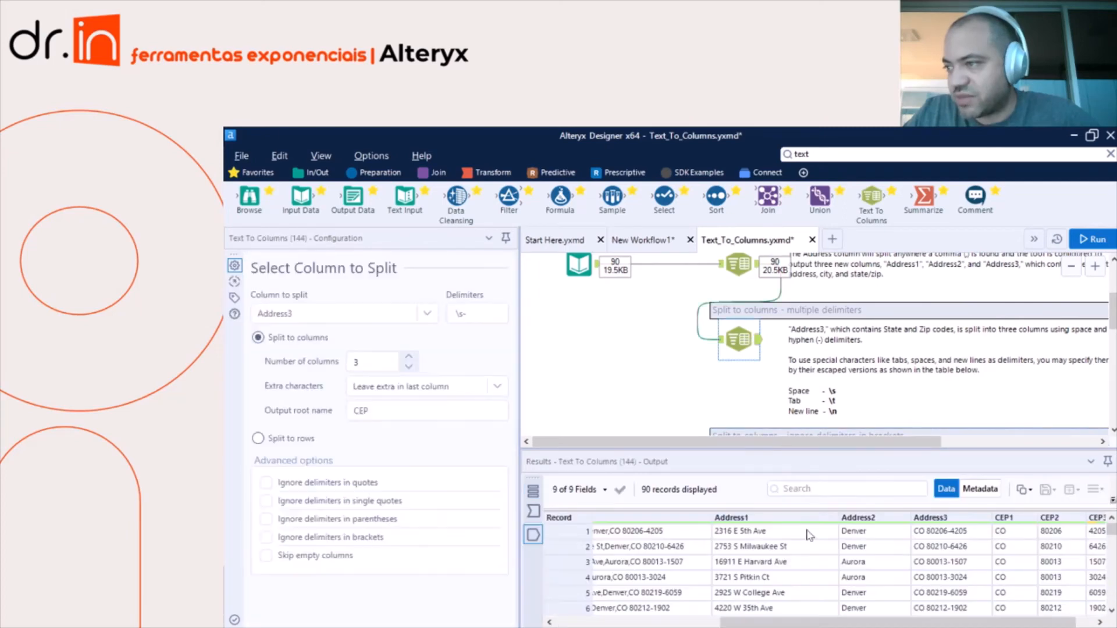
click(812, 612)
drag(812, 622, 831, 623)
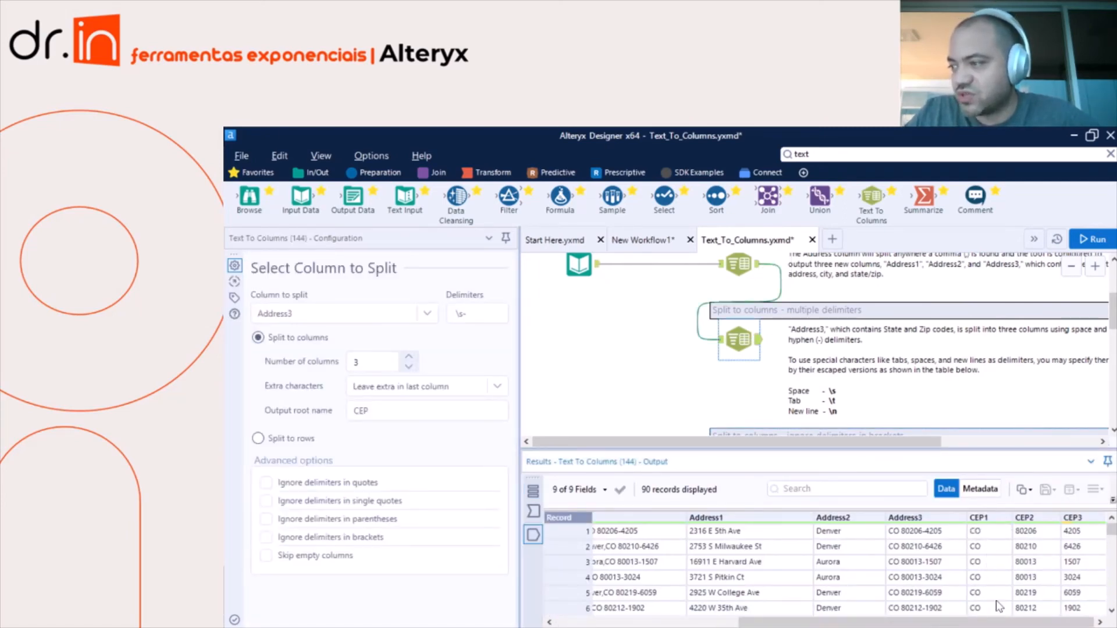
Step: Compare the CEP2 and CEP3 values in the first rows with the space and hyphen delimiters set in the tool
click(1033, 533)
click(1033, 549)
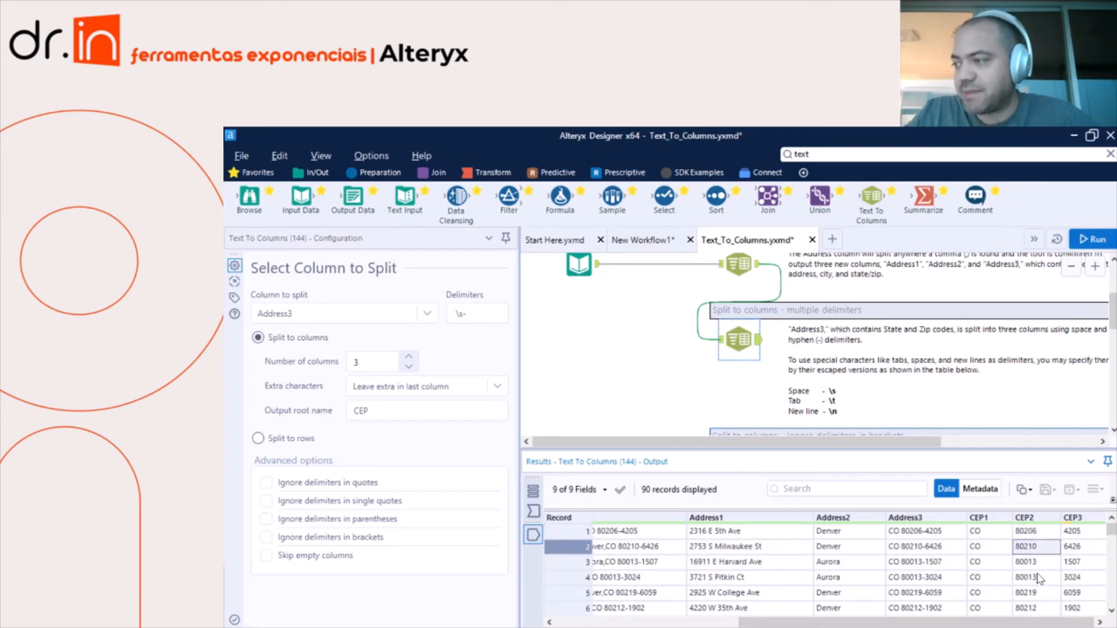
click(1036, 575)
click(1037, 591)
click(1075, 531)
click(1081, 561)
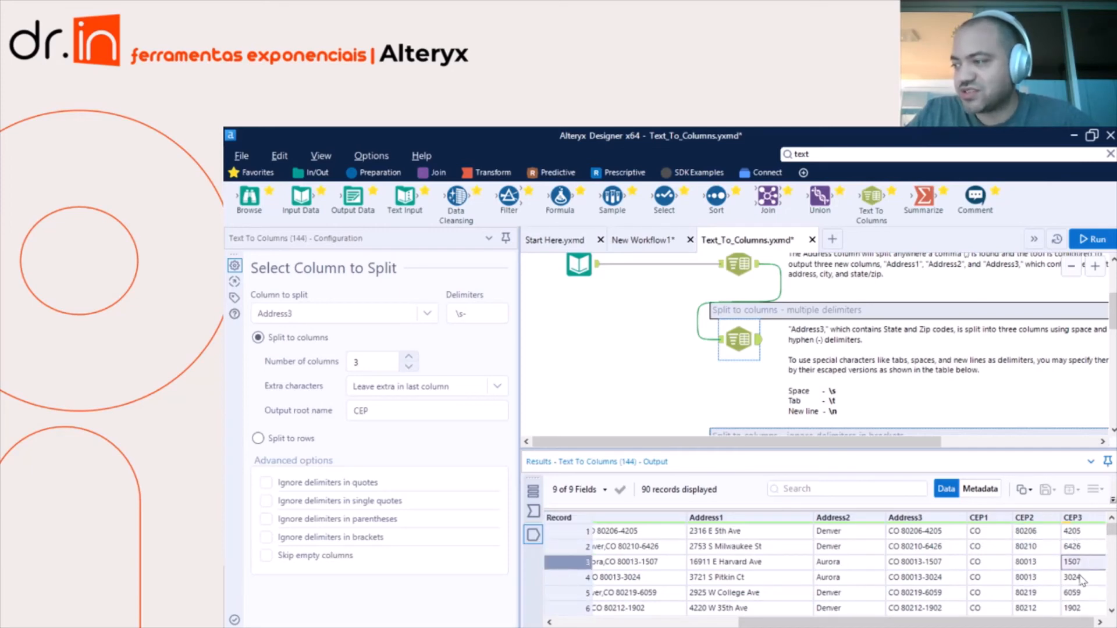
click(1083, 577)
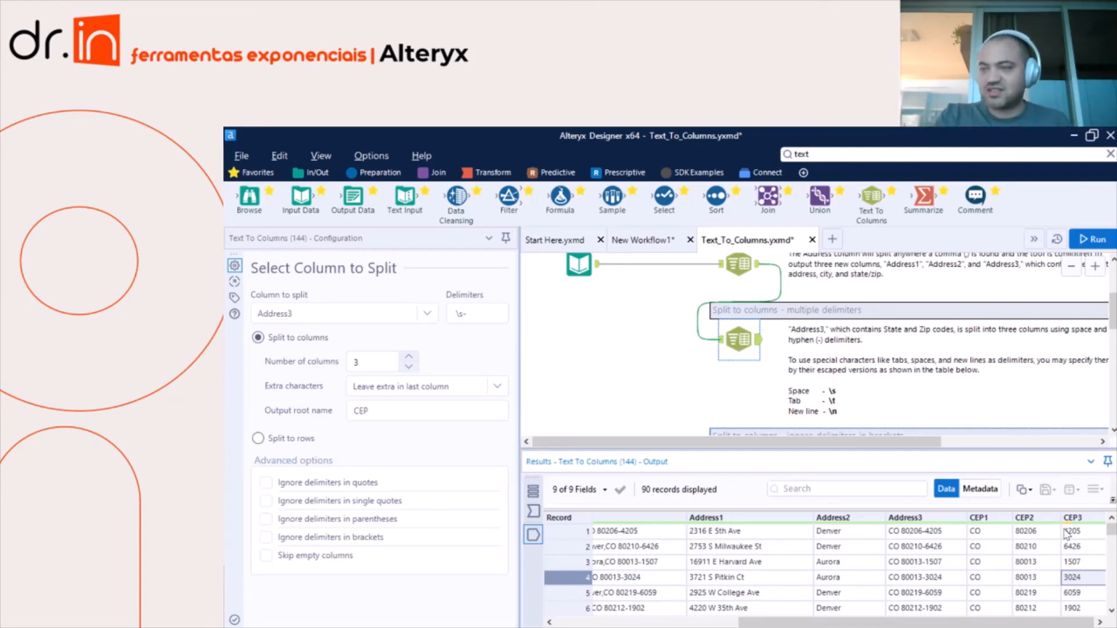
click(463, 314)
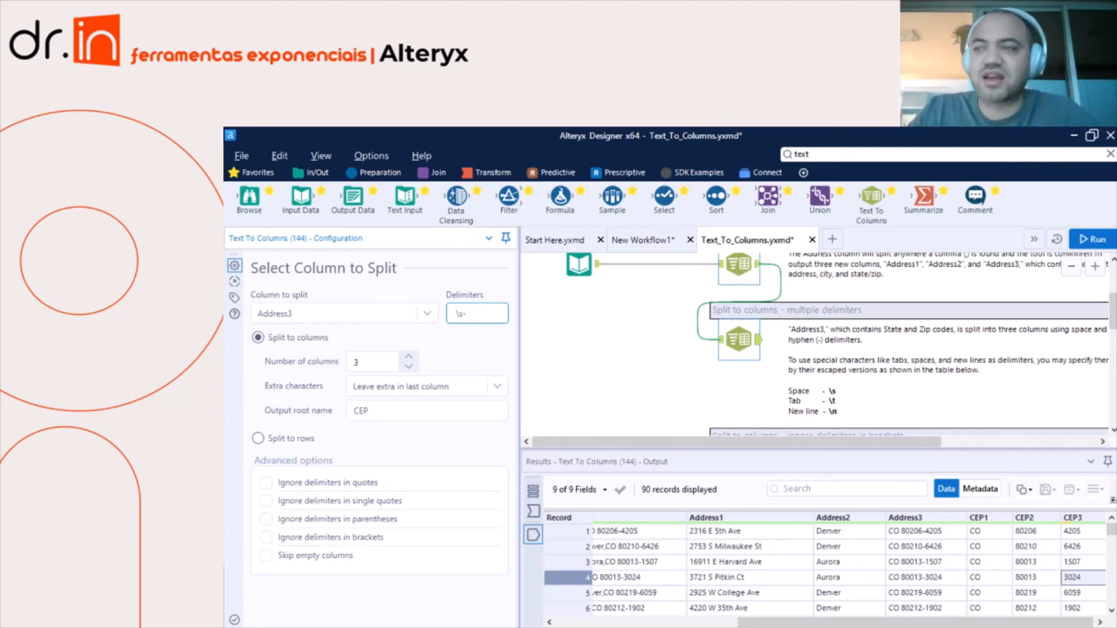
drag(473, 314, 382, 311)
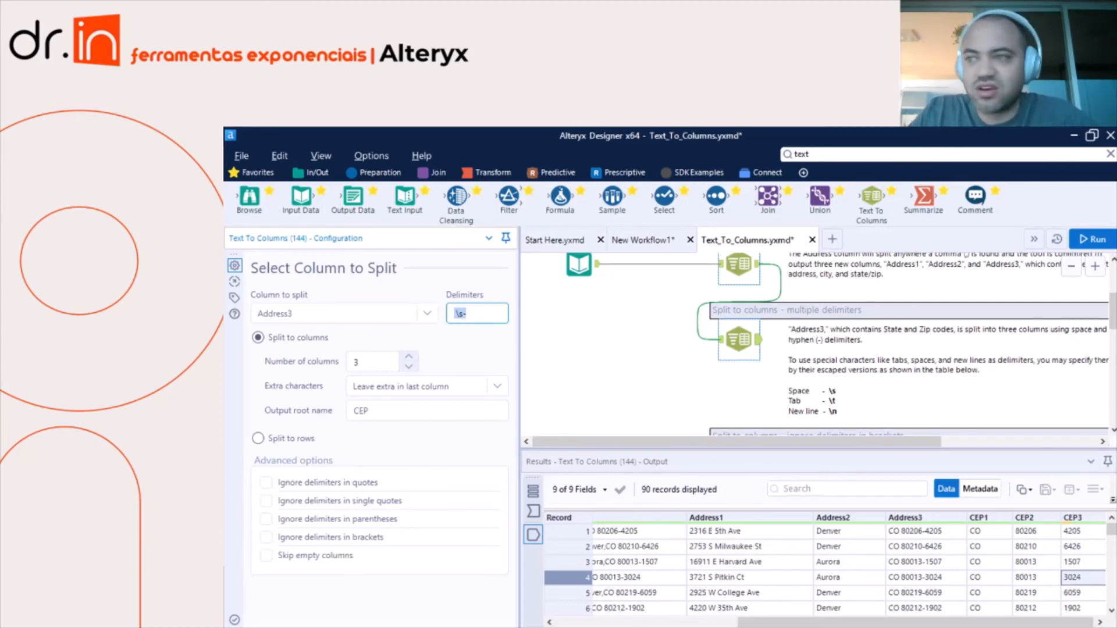
click(473, 314)
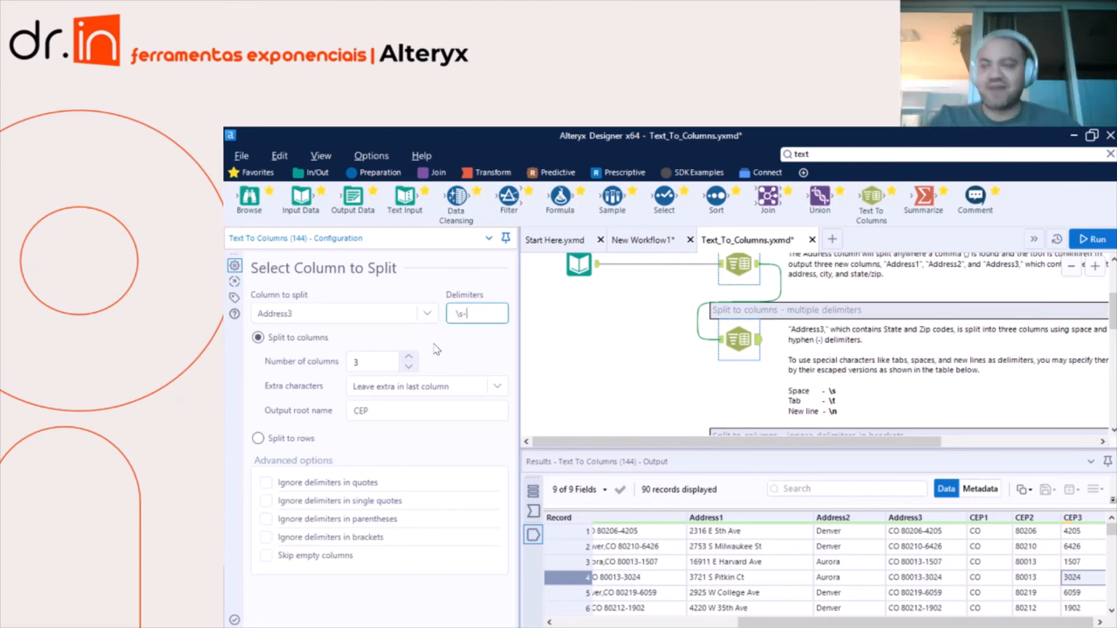
Step: Set the column count to 2 and switch the tool to split Address3 to rows with \s as the only delimiter
click(409, 367)
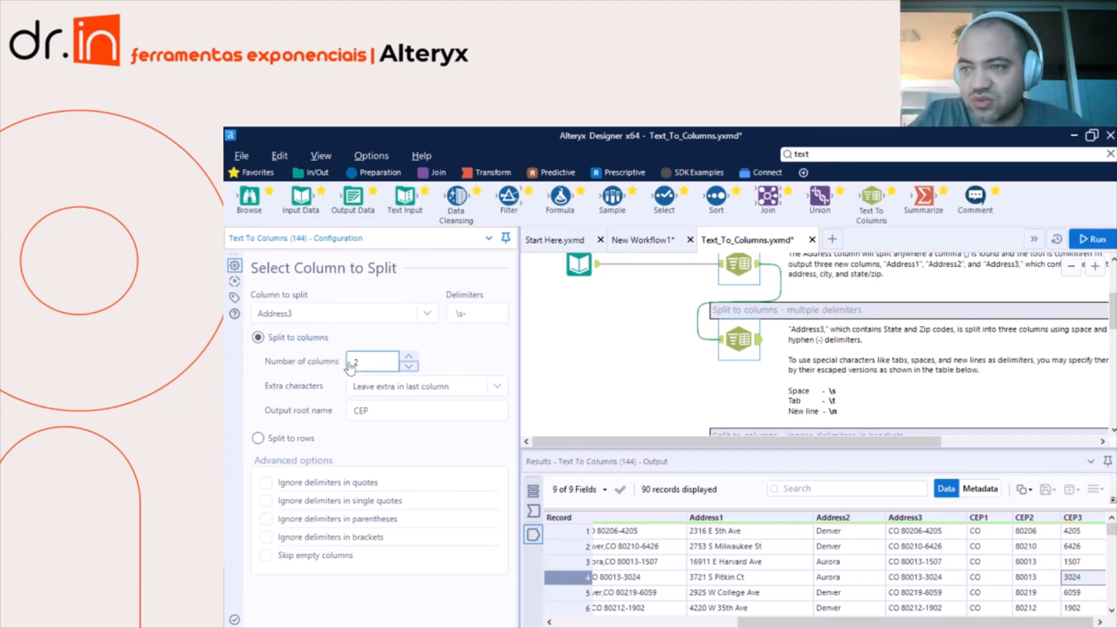
click(257, 439)
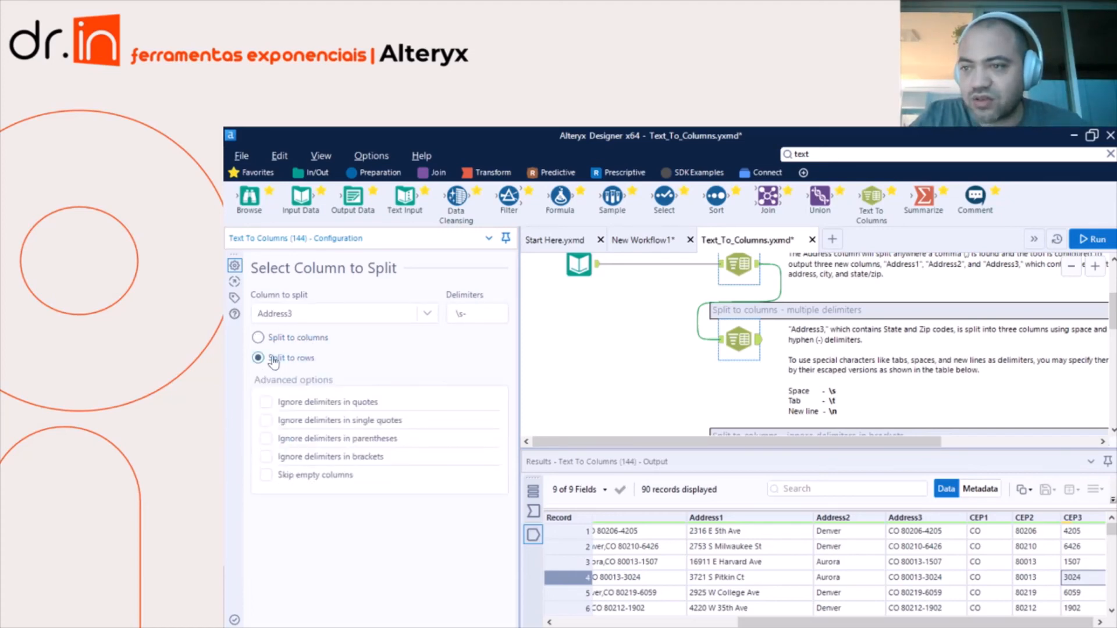
click(463, 314)
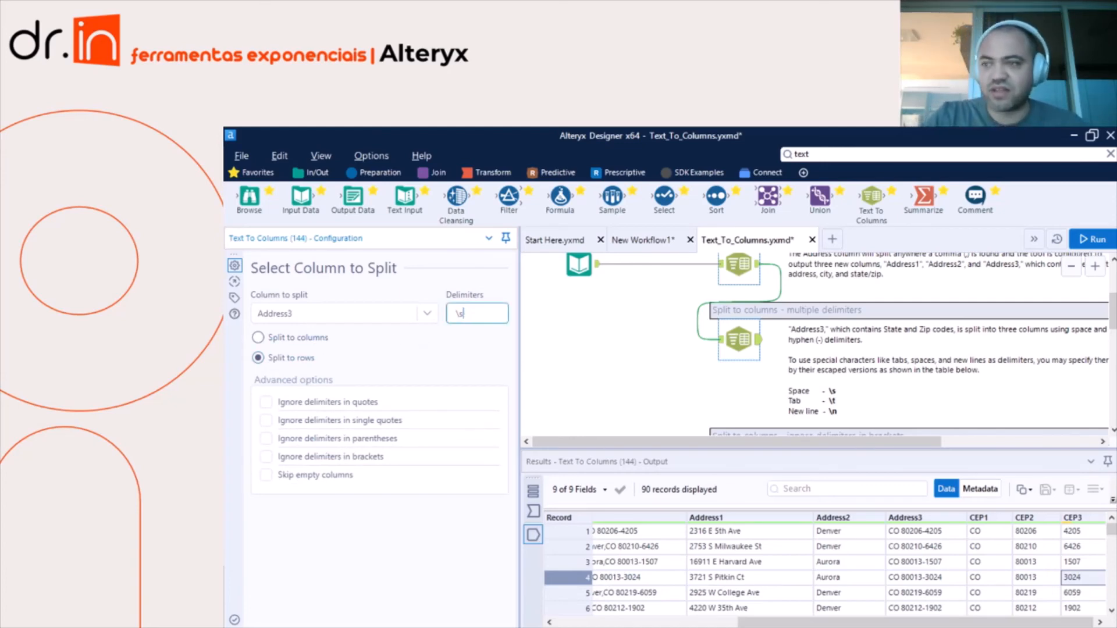
double_click(460, 313)
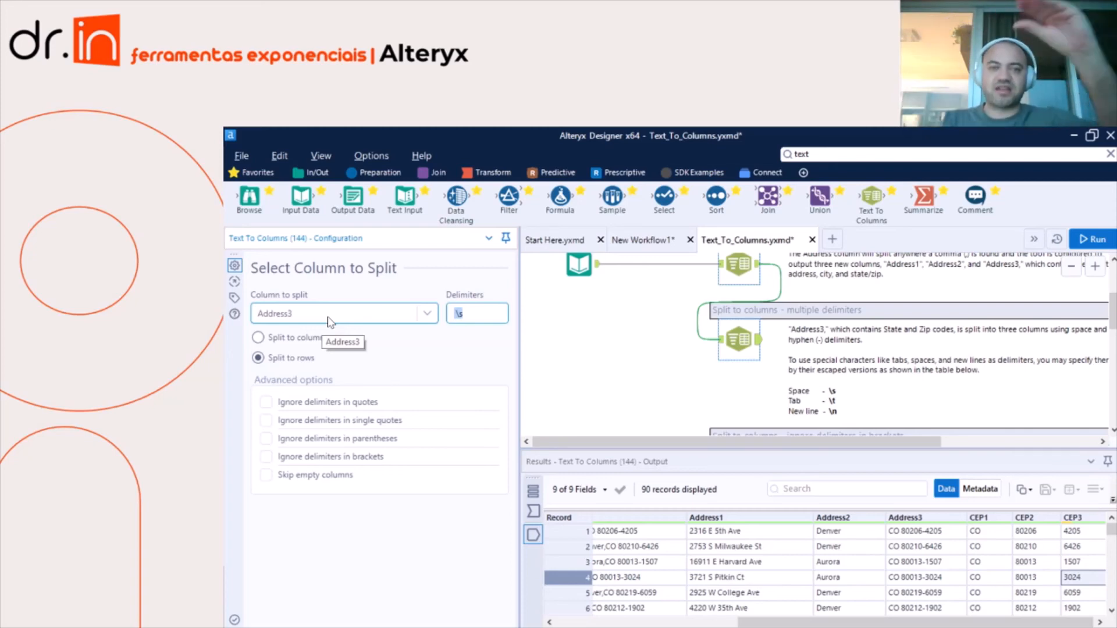
click(282, 343)
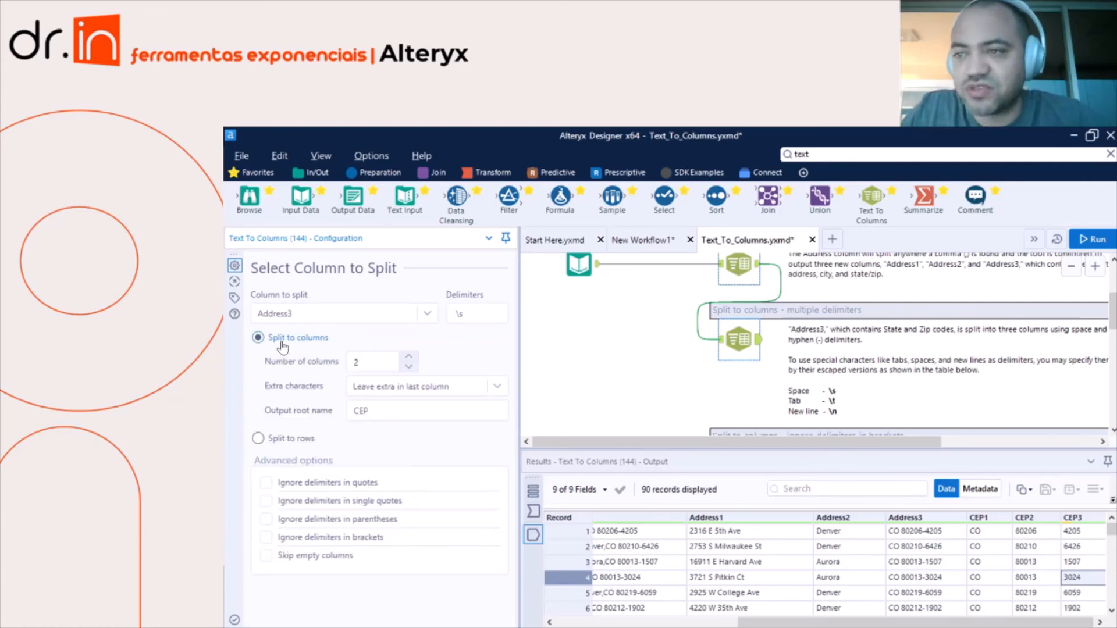
click(285, 439)
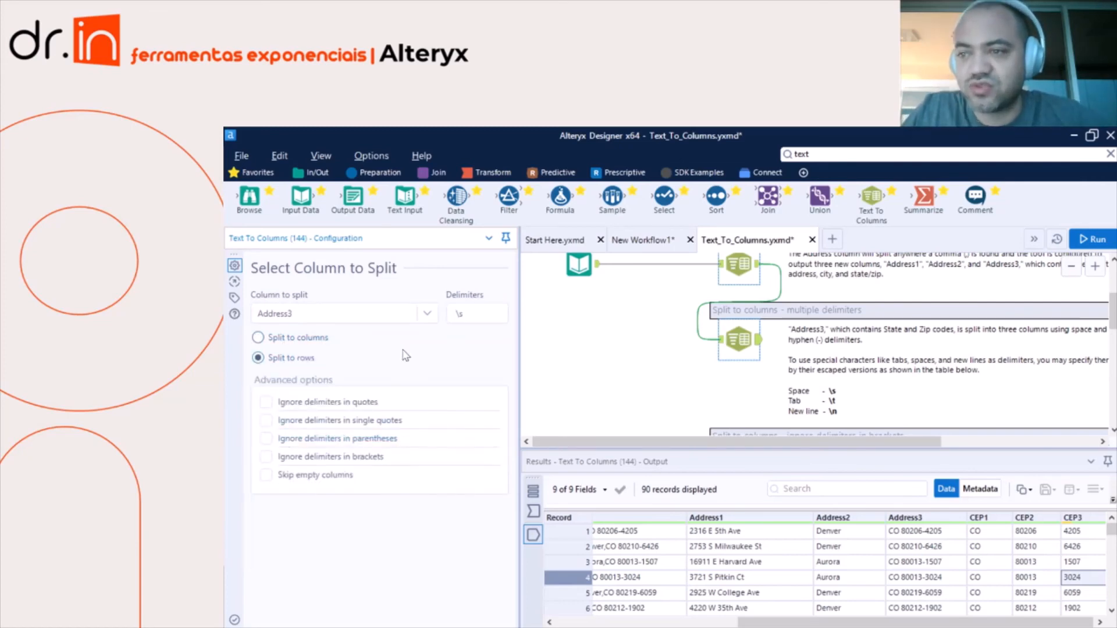
Step: Run the workflow with the split-to-rows setting and display the tool's output across to the Address3 column
click(1092, 239)
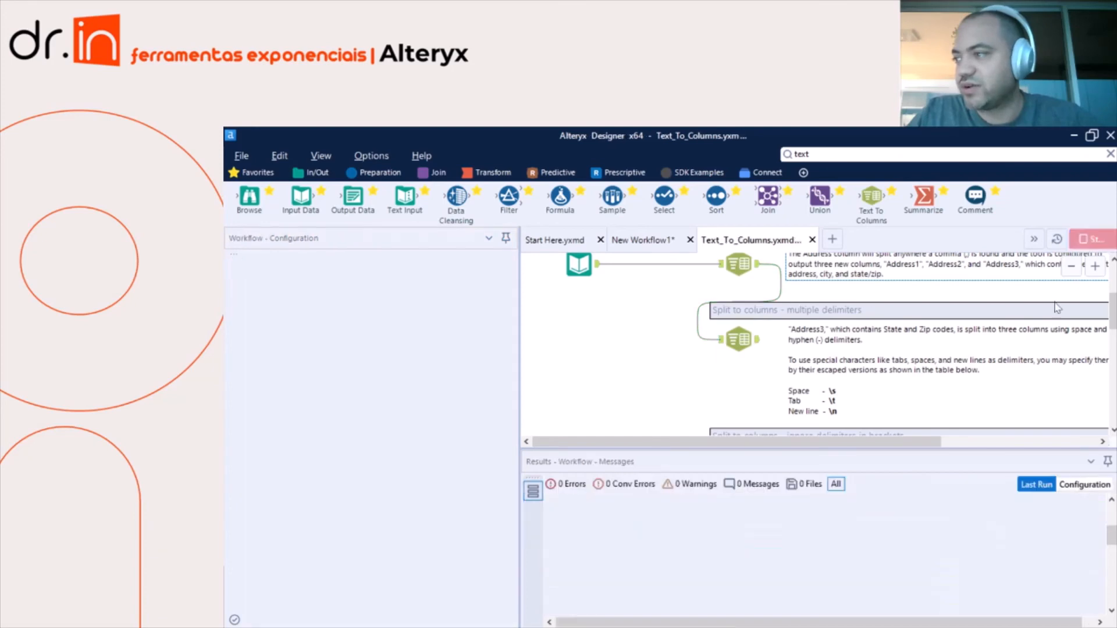
click(748, 340)
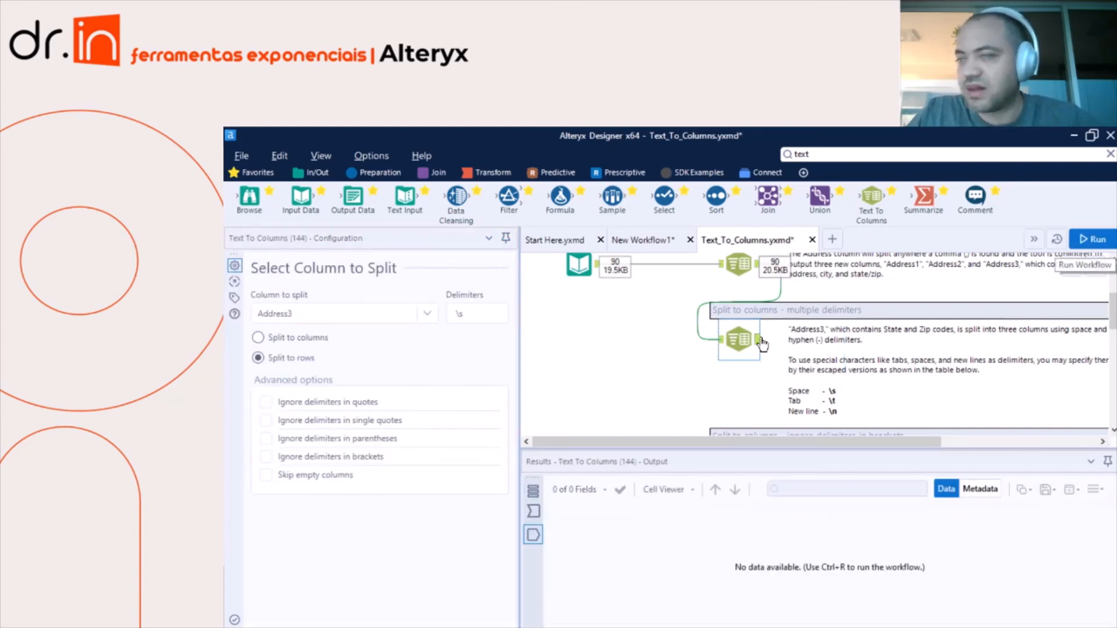
key(ctrl+r)
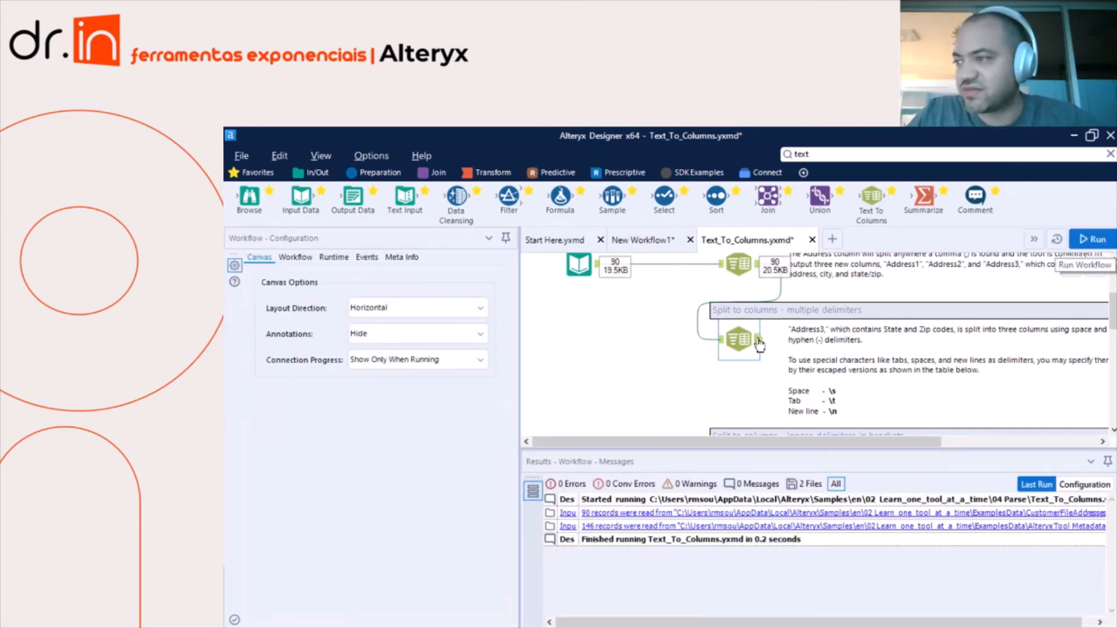
click(759, 341)
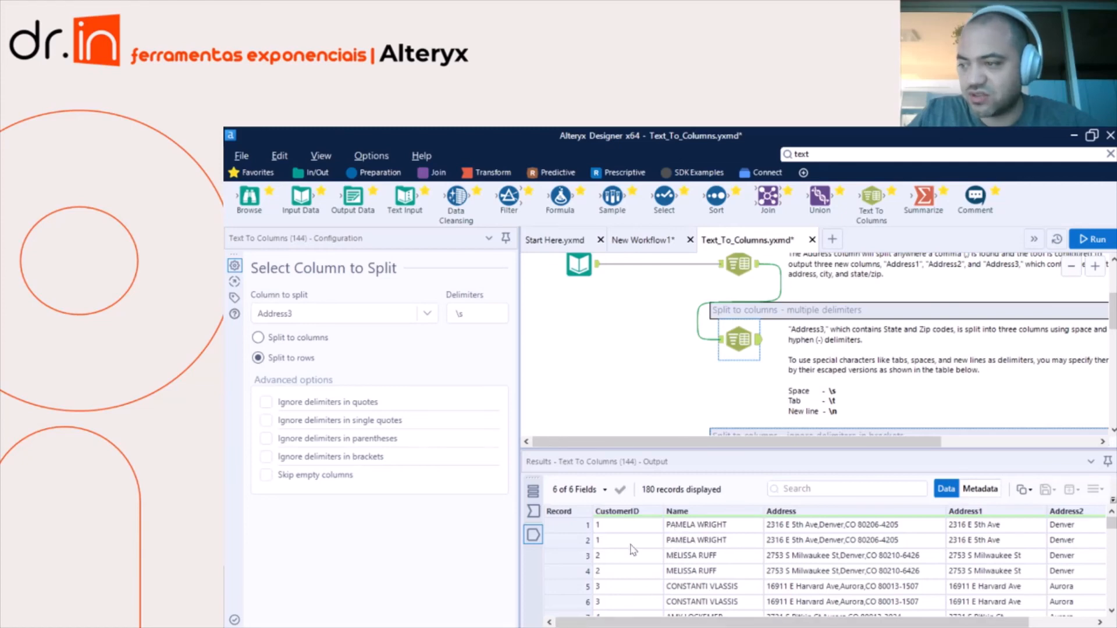
drag(698, 622, 762, 622)
Step: Compare the Address3 values in the first two output rows to see how one address is split into rows
click(1044, 527)
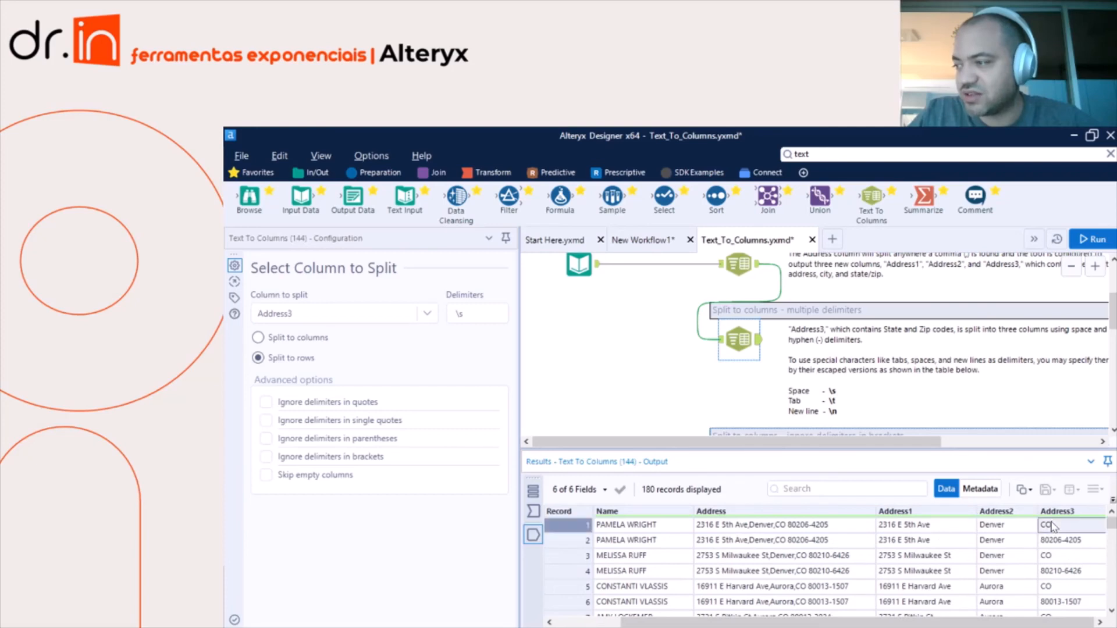
click(1058, 540)
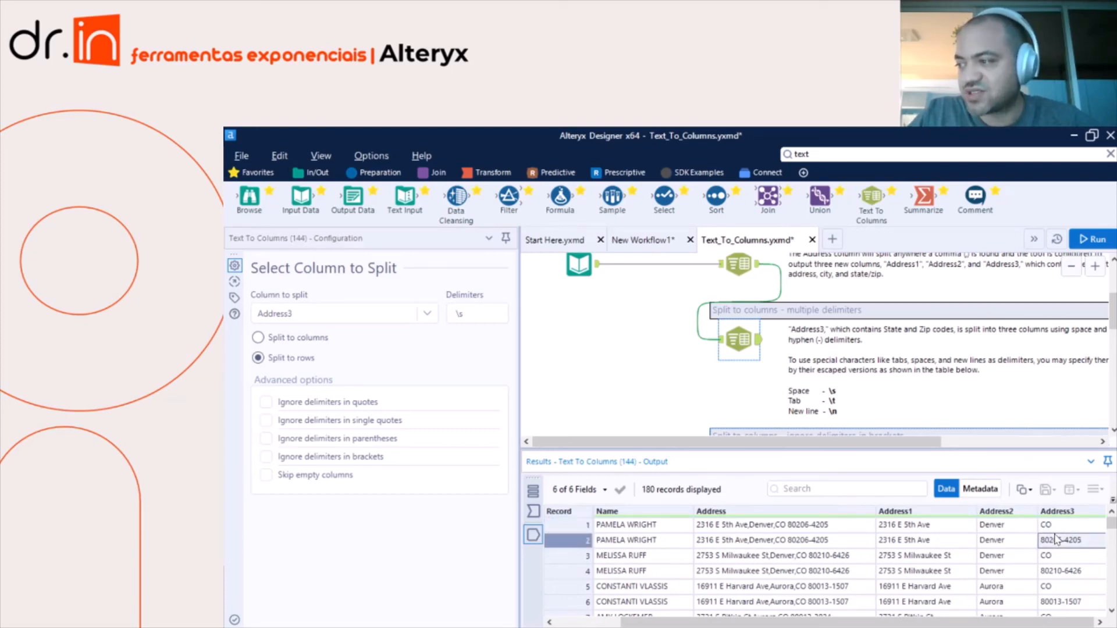
click(1057, 529)
click(1057, 541)
click(1055, 529)
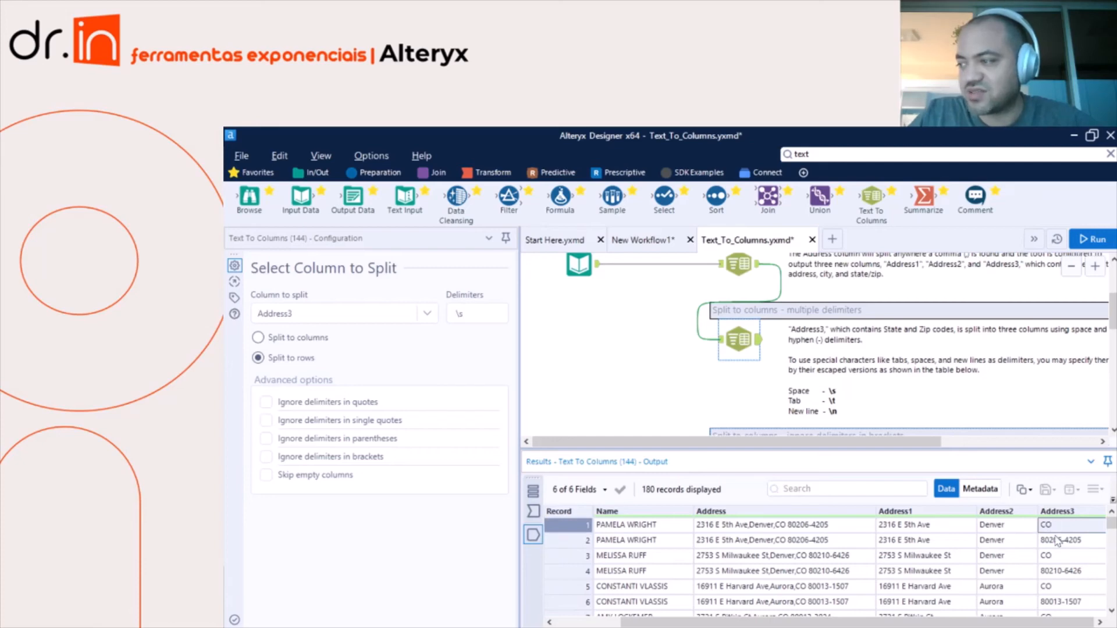
click(1057, 542)
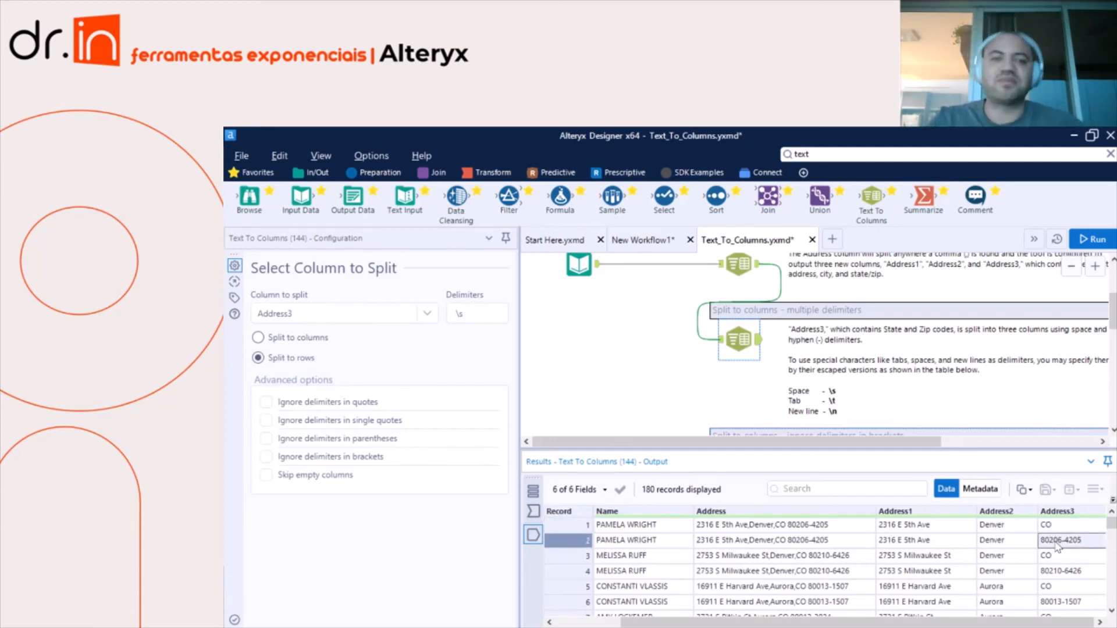